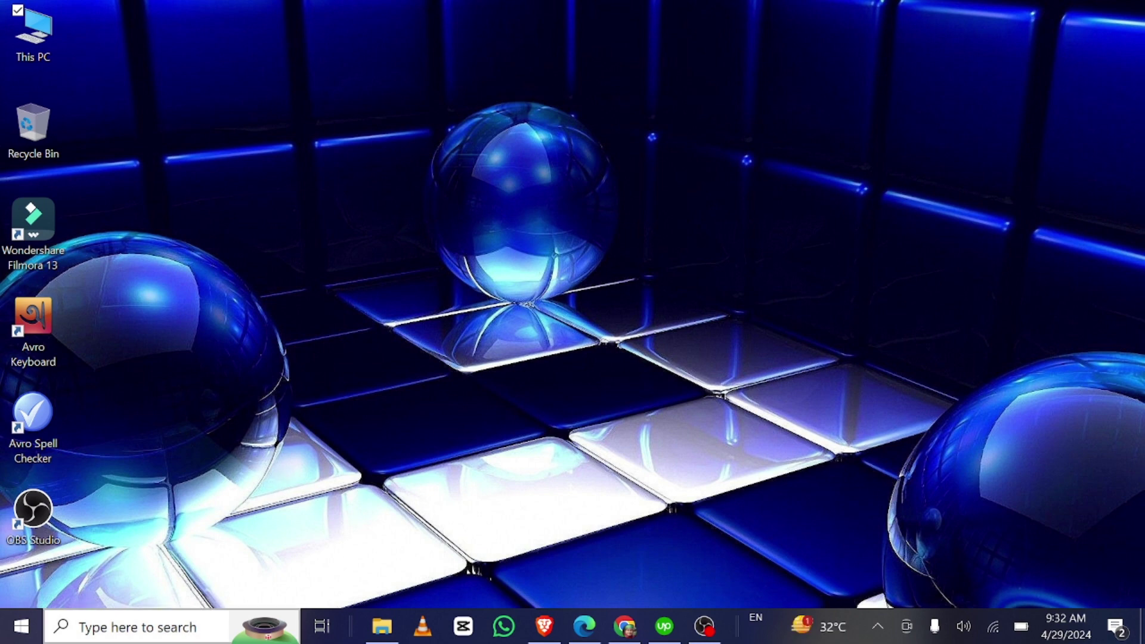
Step: Find Microsoft Office Excel 2007 on the computer and open it with a blank workbook
click(126, 631)
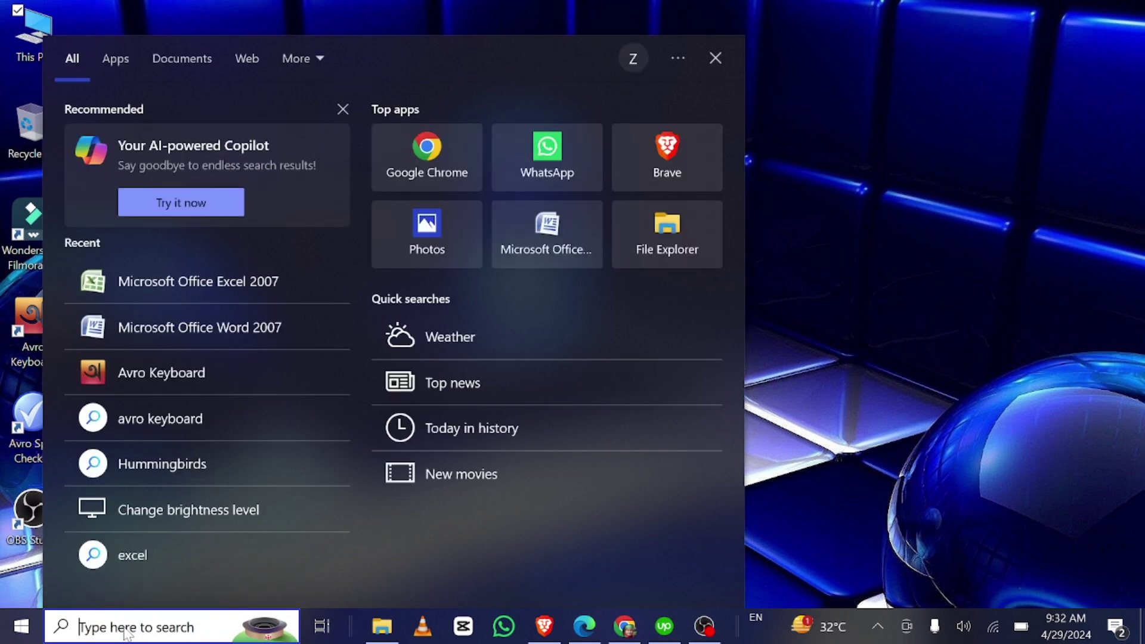
text(Exce)
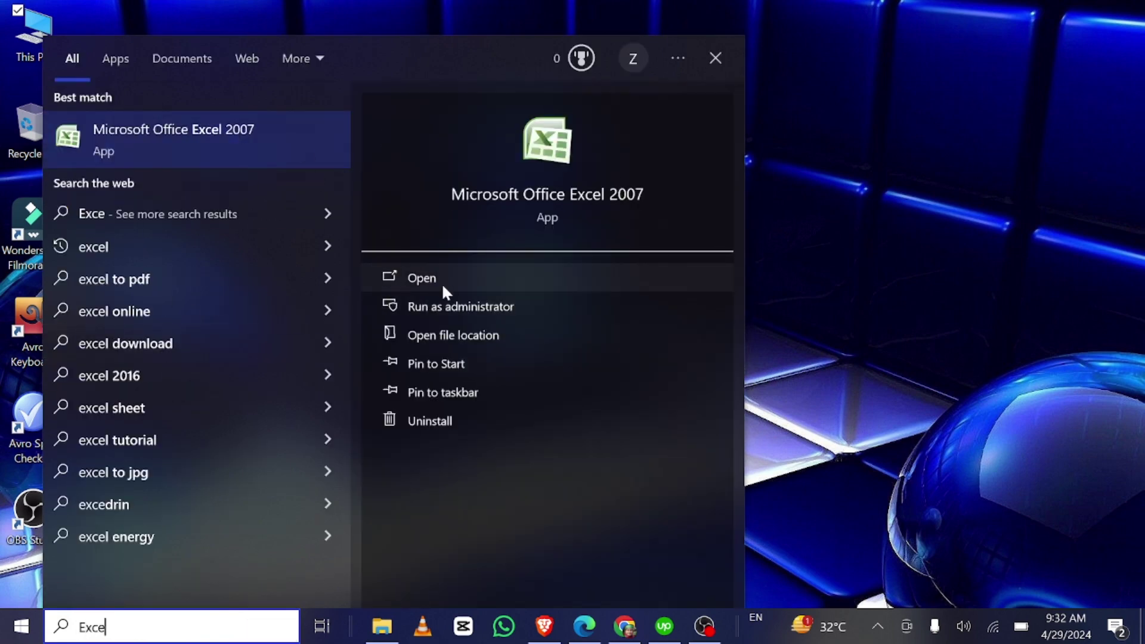
click(427, 278)
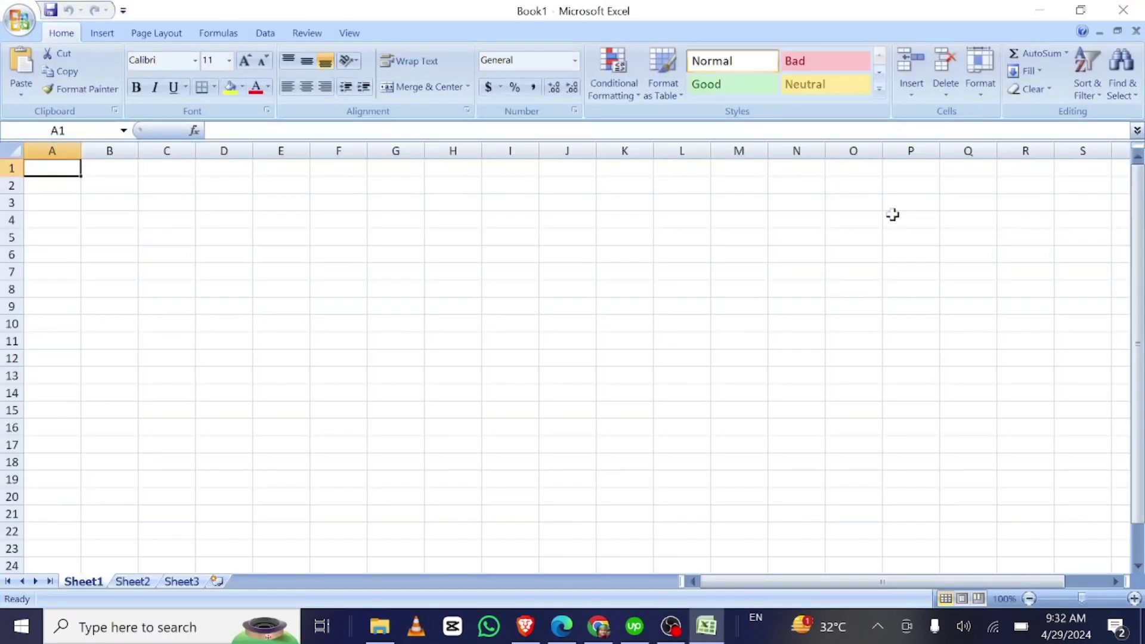
click(289, 269)
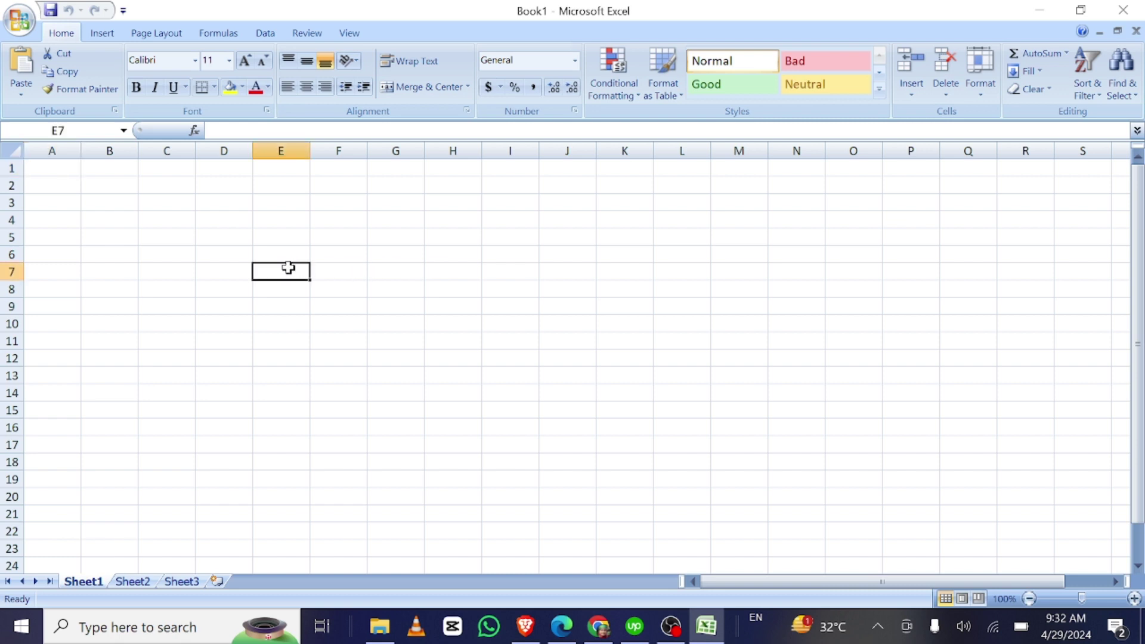
click(281, 370)
click(528, 266)
click(361, 252)
click(394, 325)
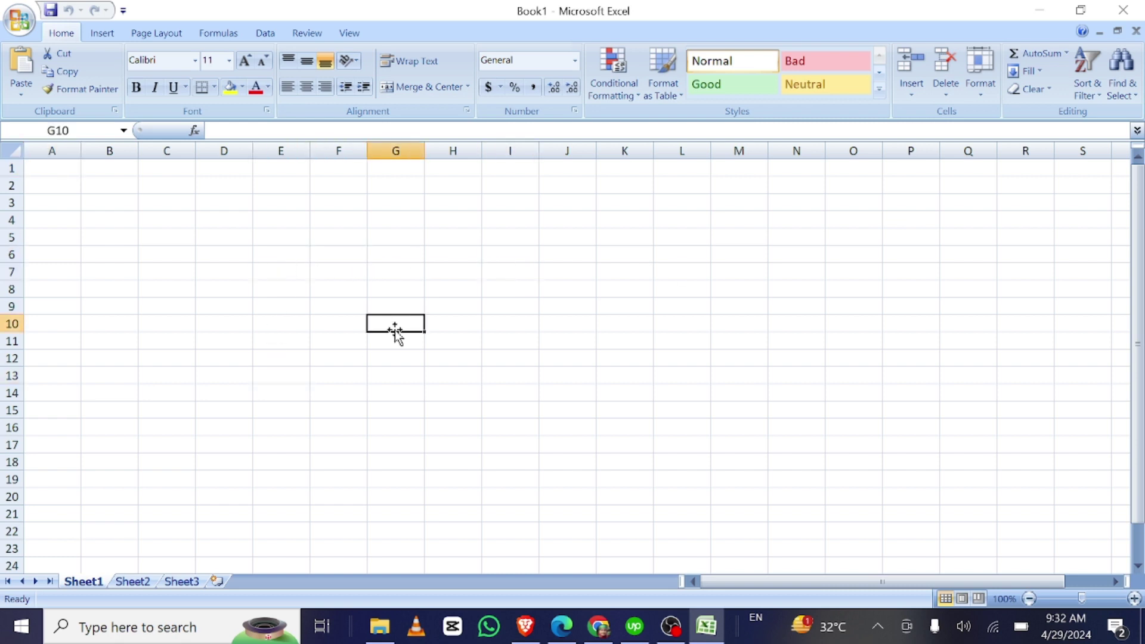
click(352, 371)
click(235, 284)
click(166, 227)
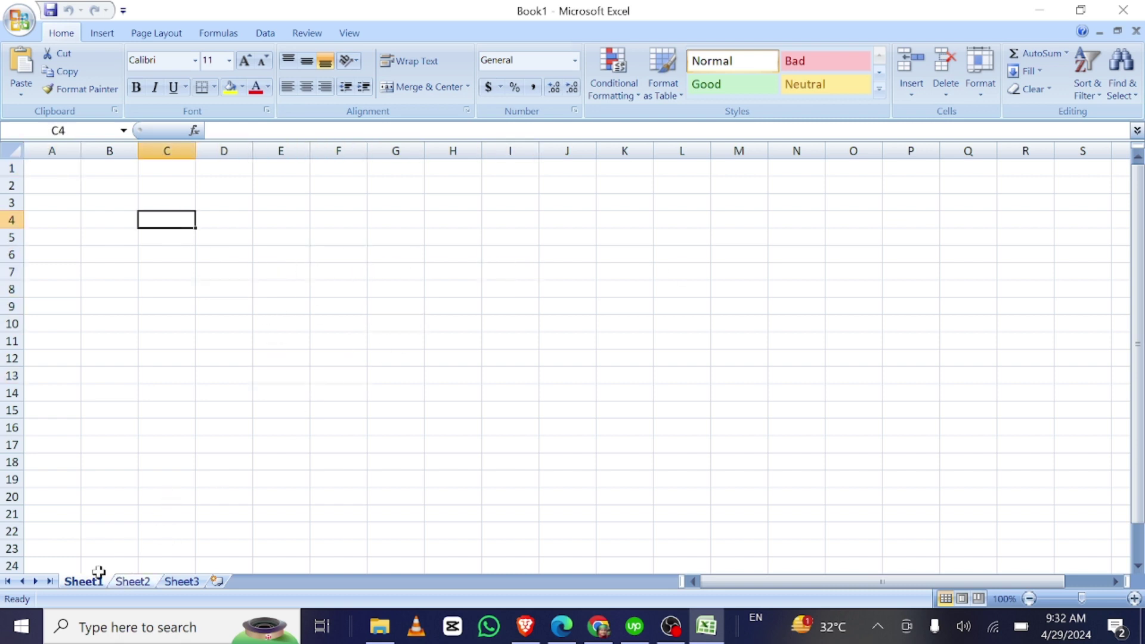
Step: Look through Sheet1, Sheet2 and Sheet3 of the workbook, ending on Sheet3
click(126, 584)
click(188, 583)
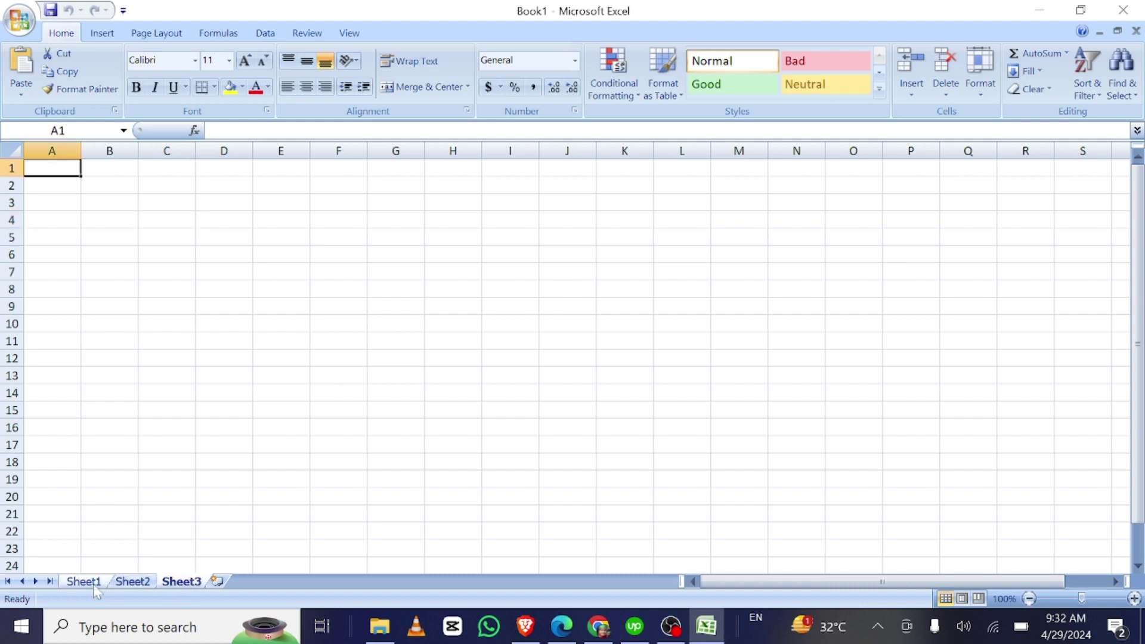
click(95, 583)
click(134, 583)
click(182, 583)
Step: Examine the grid's columns and rows on Sheet3 by selecting columns A to D, rows 2 and 3, and cell D6
click(225, 150)
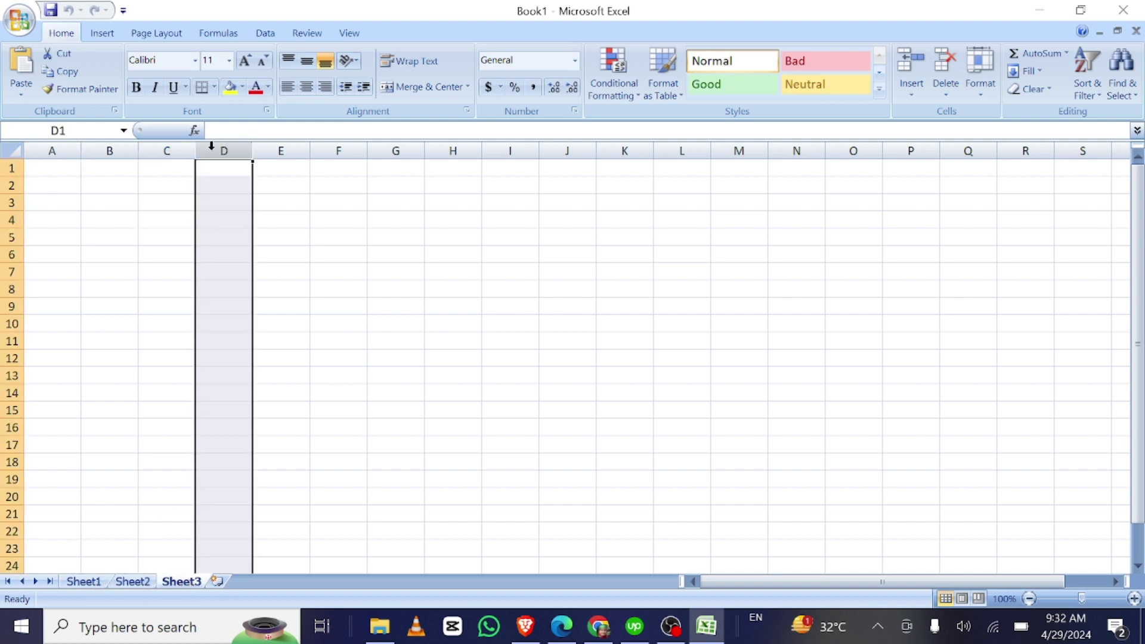
click(52, 150)
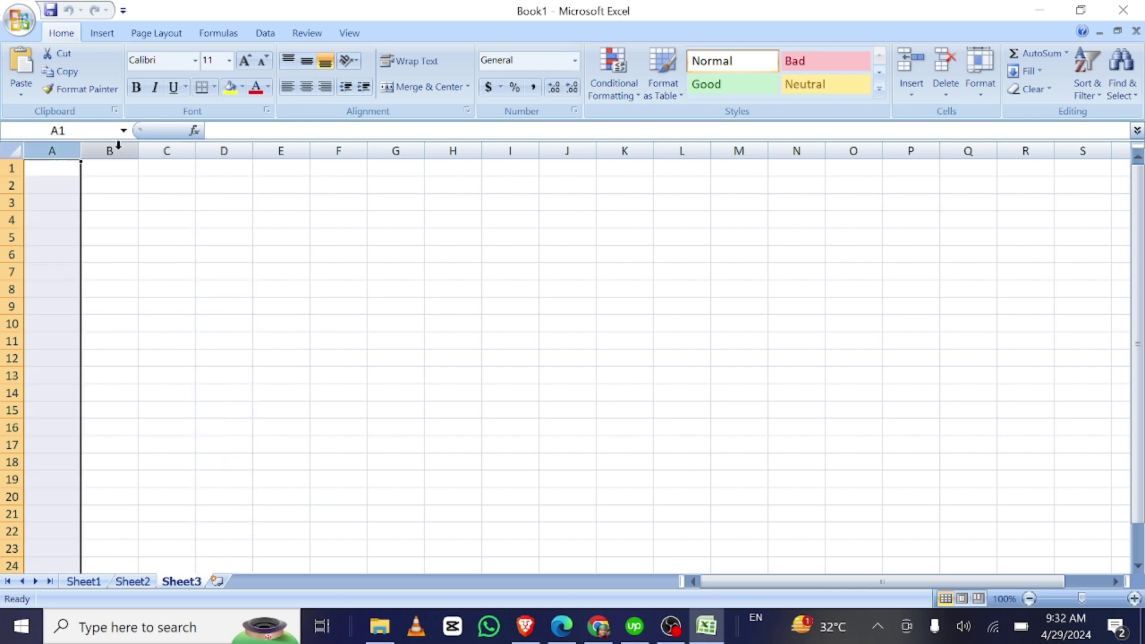
click(110, 151)
click(170, 150)
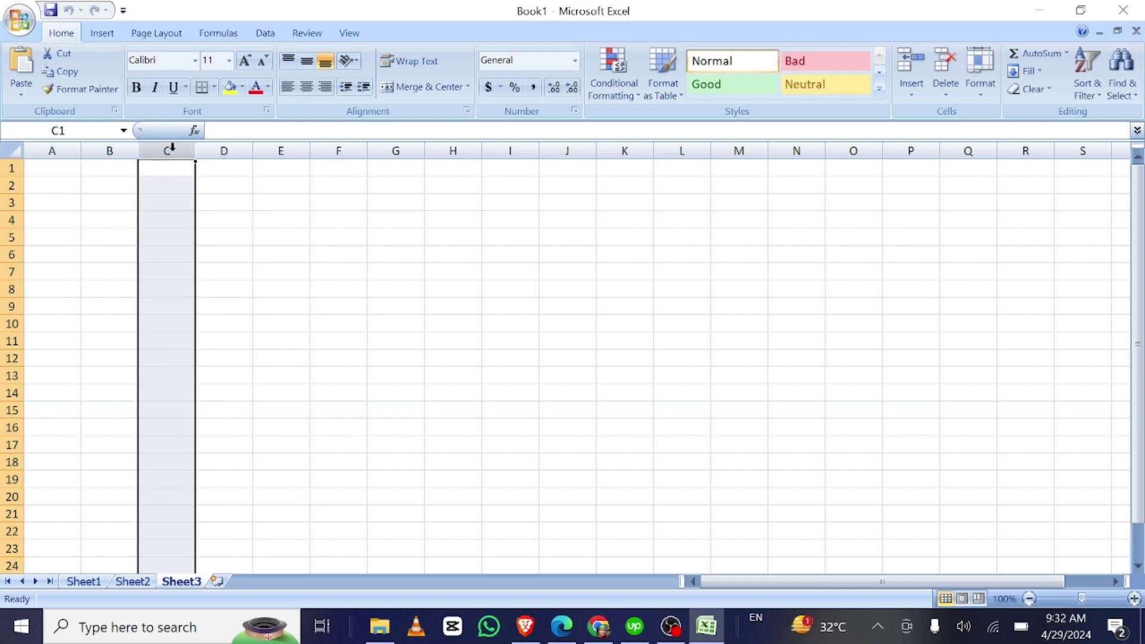
click(225, 151)
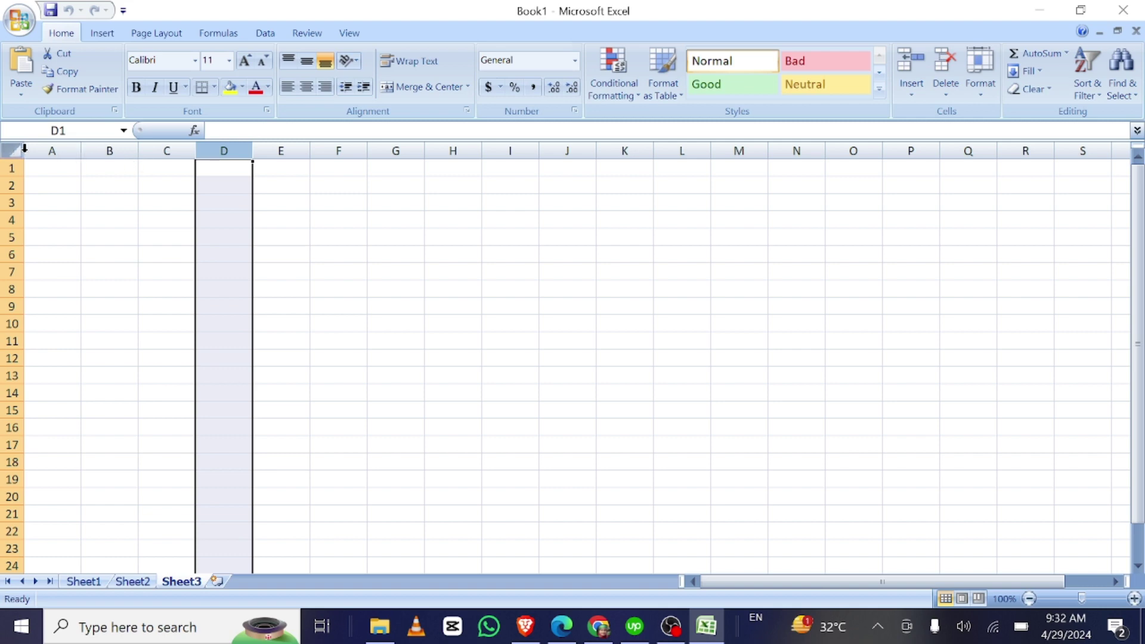
click(13, 186)
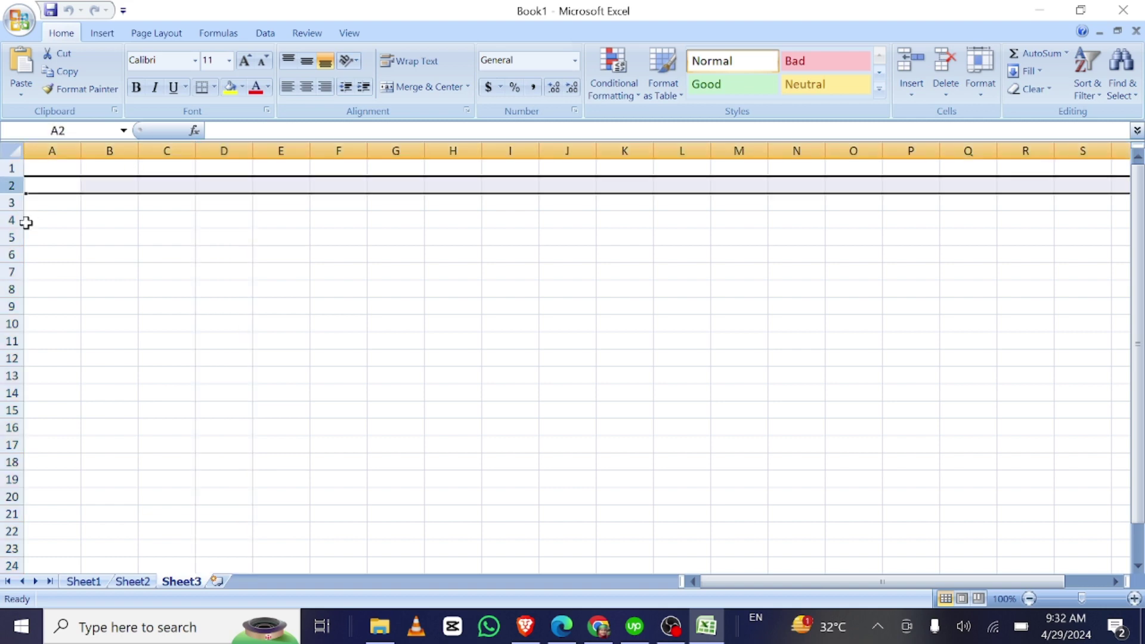
click(15, 203)
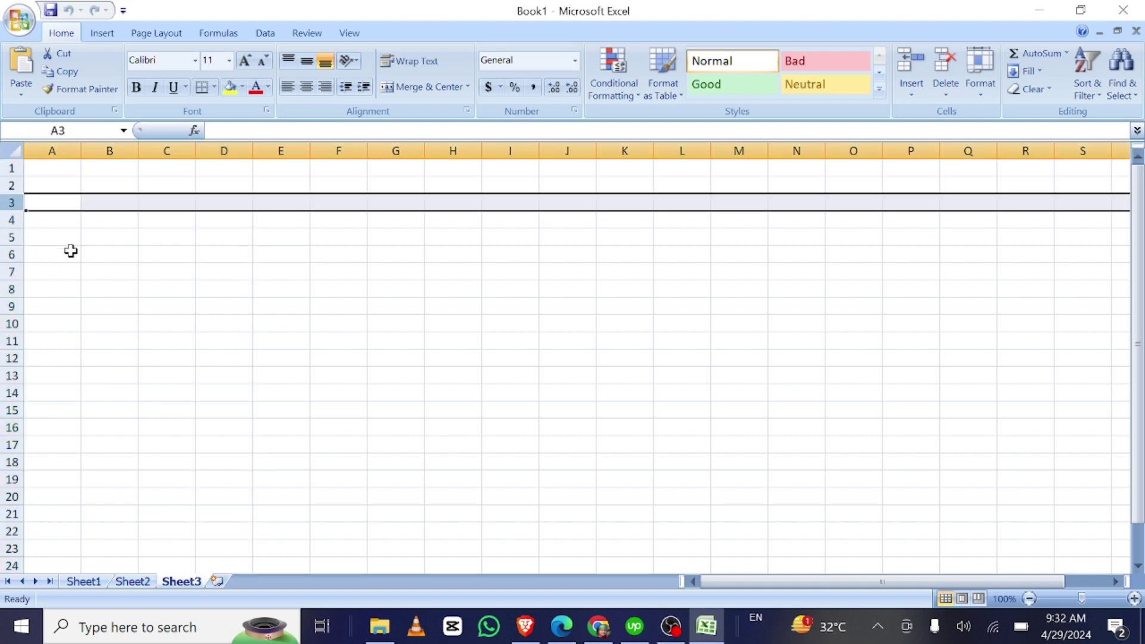
click(200, 255)
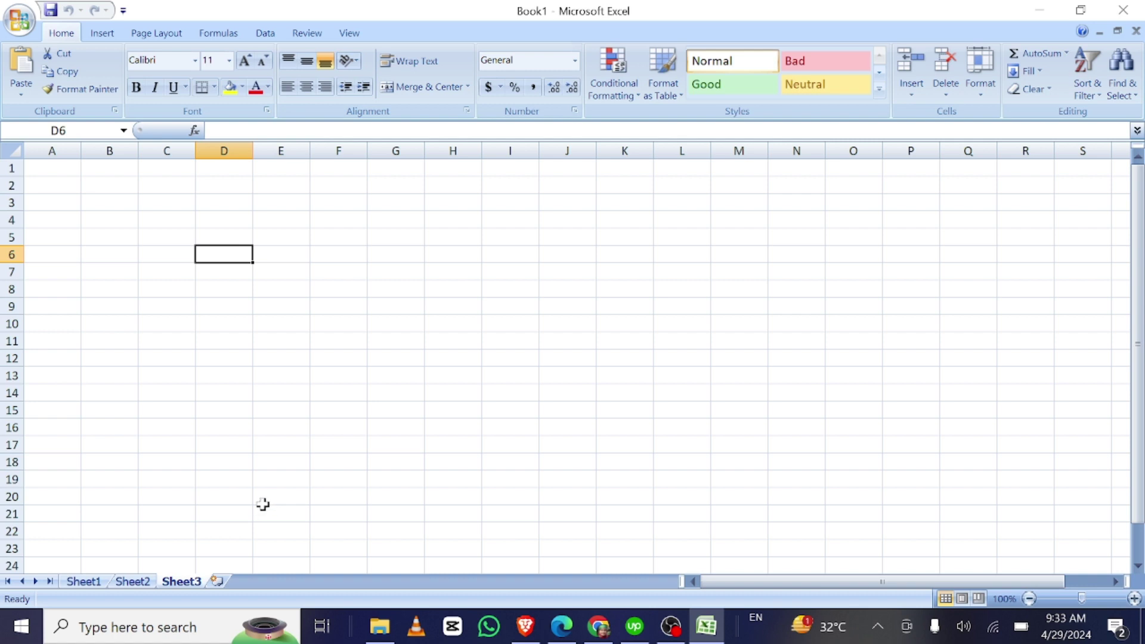
Step: Add five new blank worksheets after Sheet3
click(219, 583)
click(266, 582)
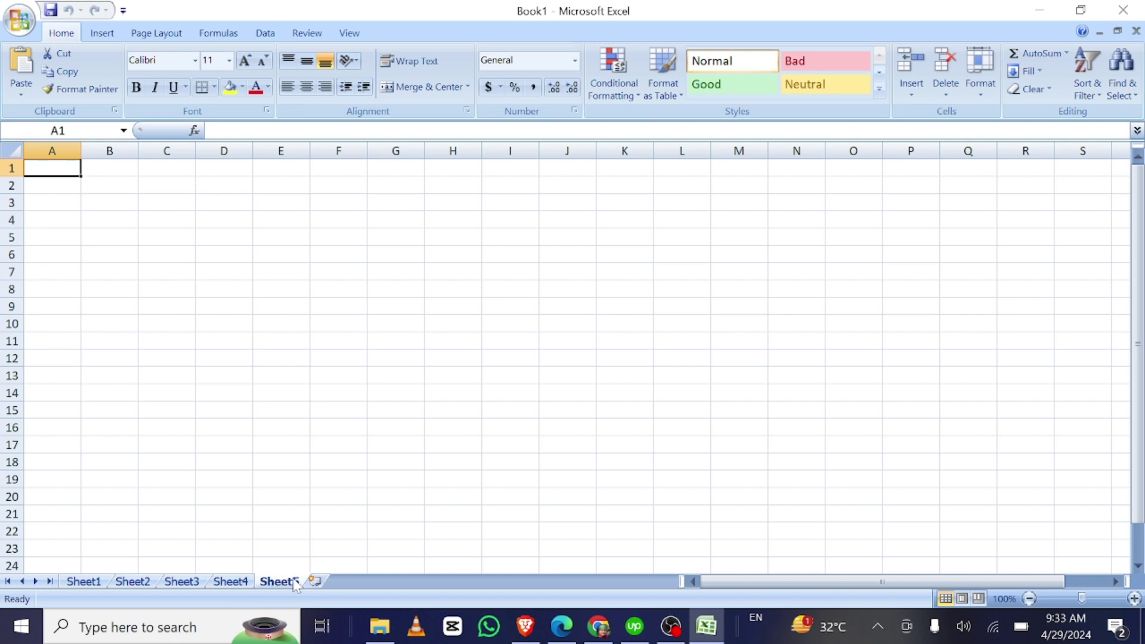
click(315, 582)
click(364, 582)
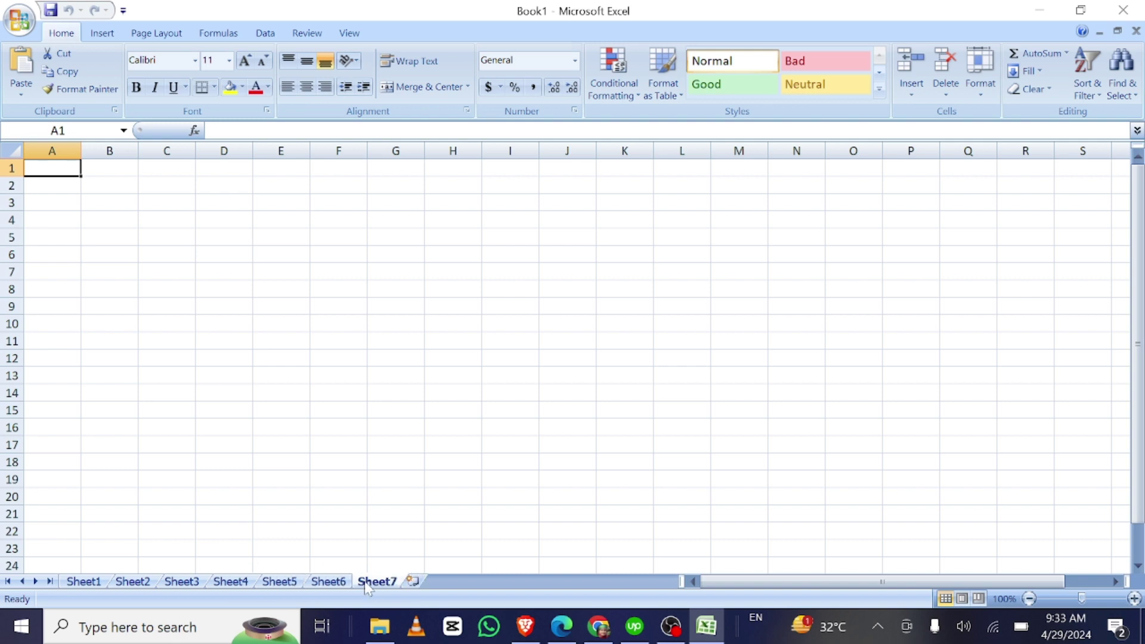
click(413, 582)
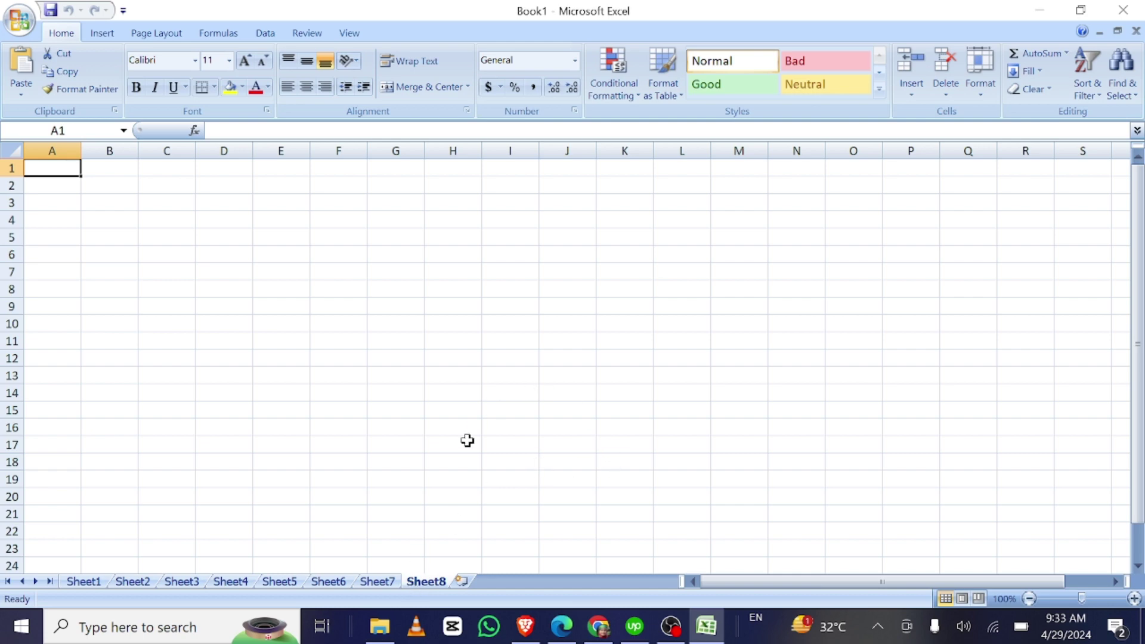
Step: Delete the extra worksheets one by one from Sheet8 back to Sheet4
right_click(429, 585)
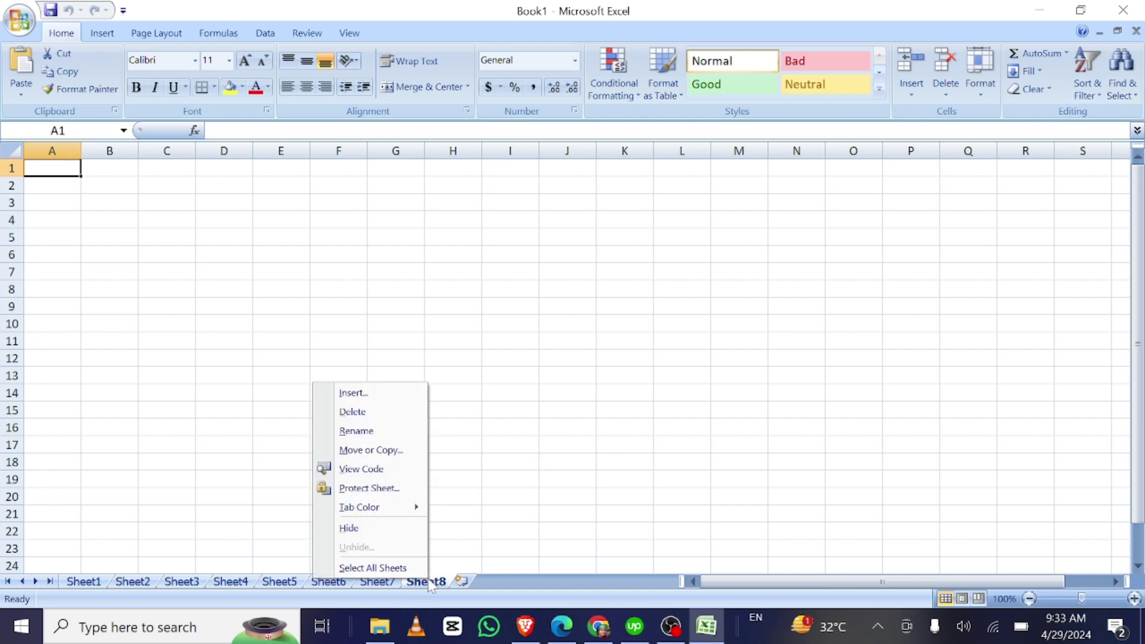
click(360, 413)
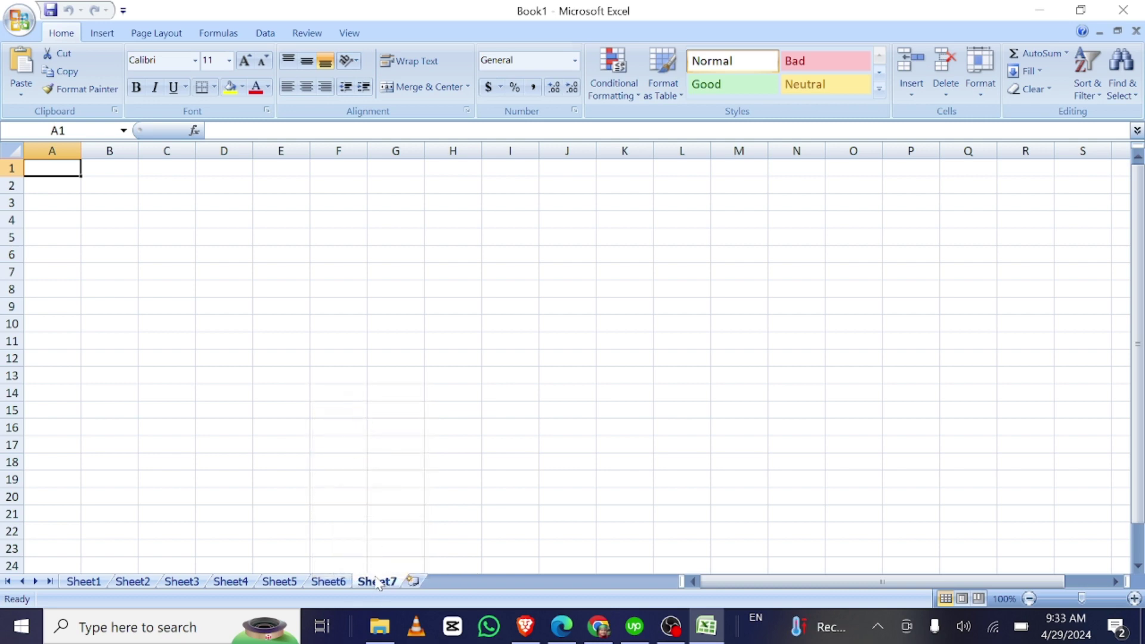
right_click(377, 584)
click(299, 410)
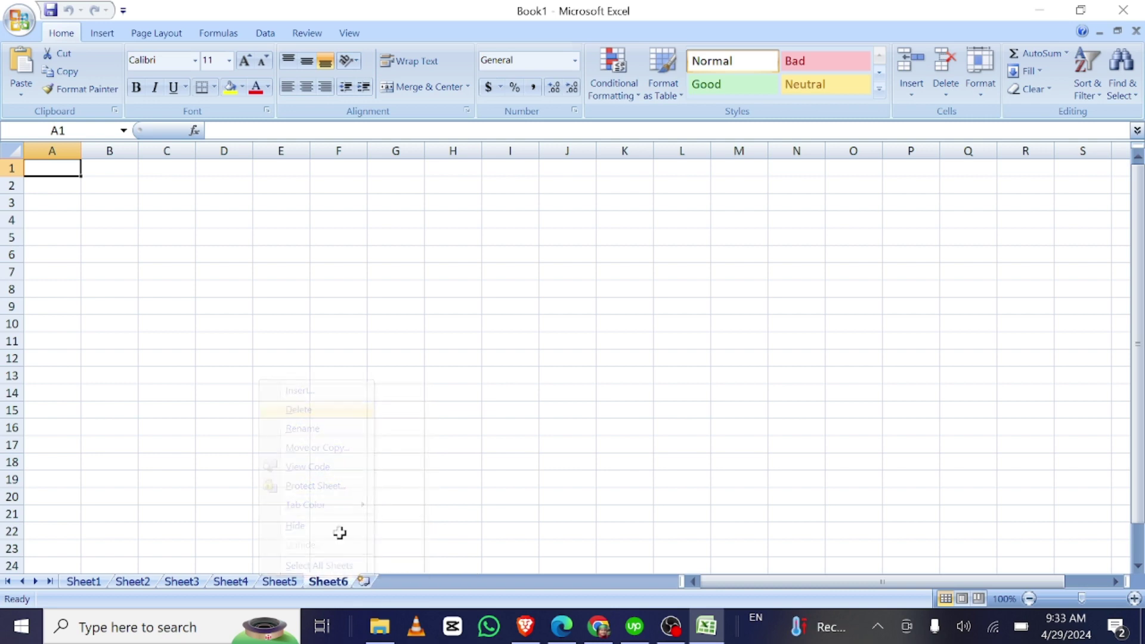
right_click(334, 584)
click(257, 411)
right_click(283, 585)
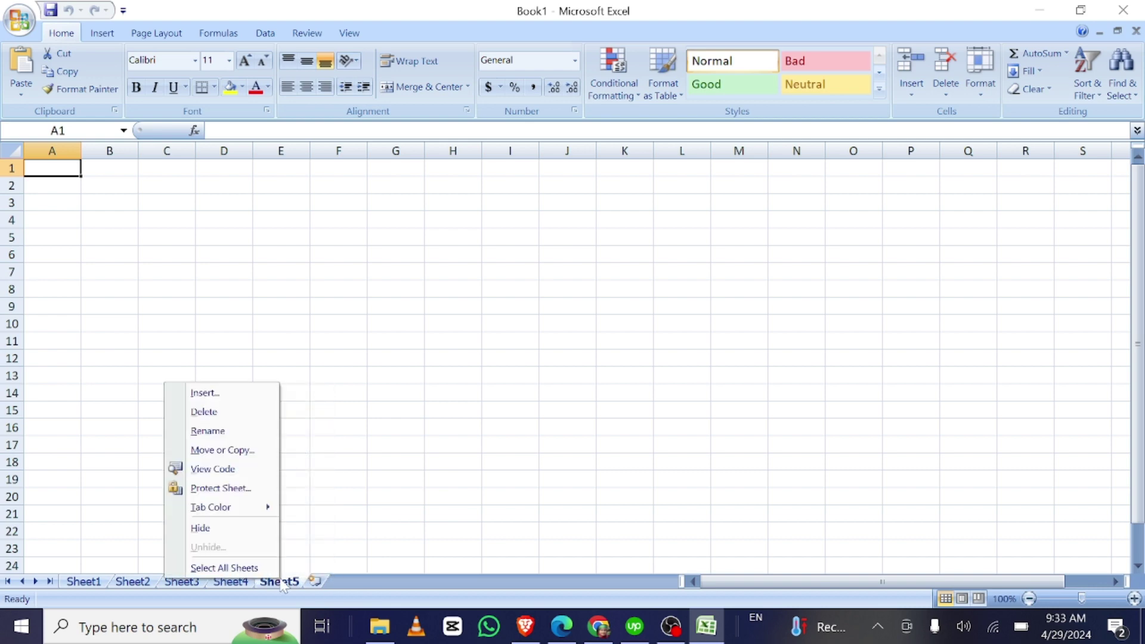
click(206, 412)
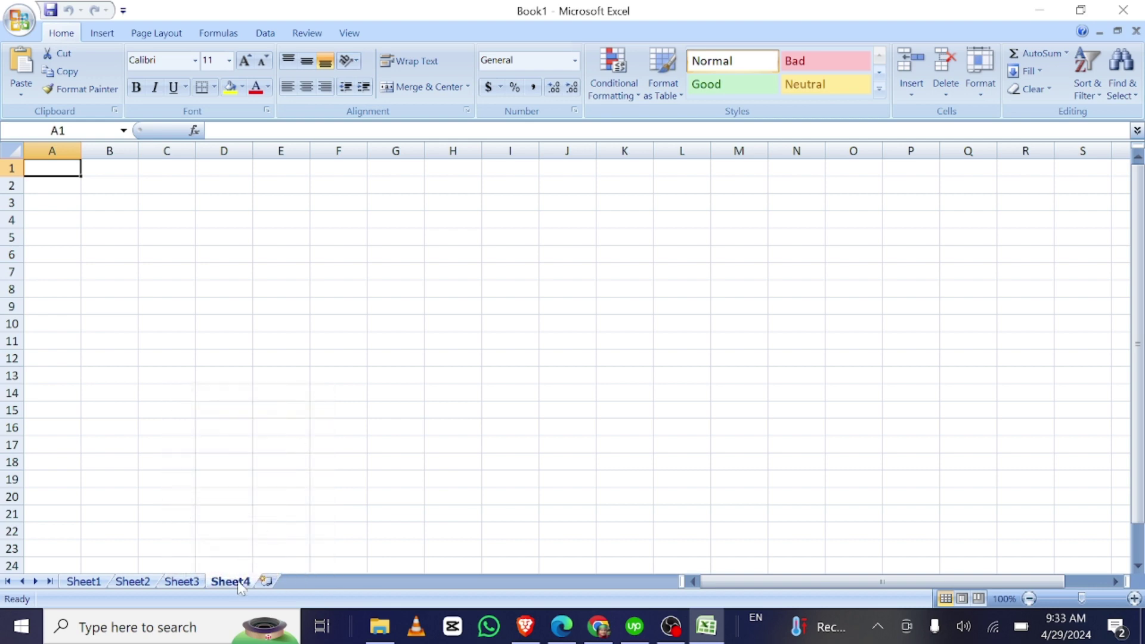
right_click(239, 584)
click(179, 412)
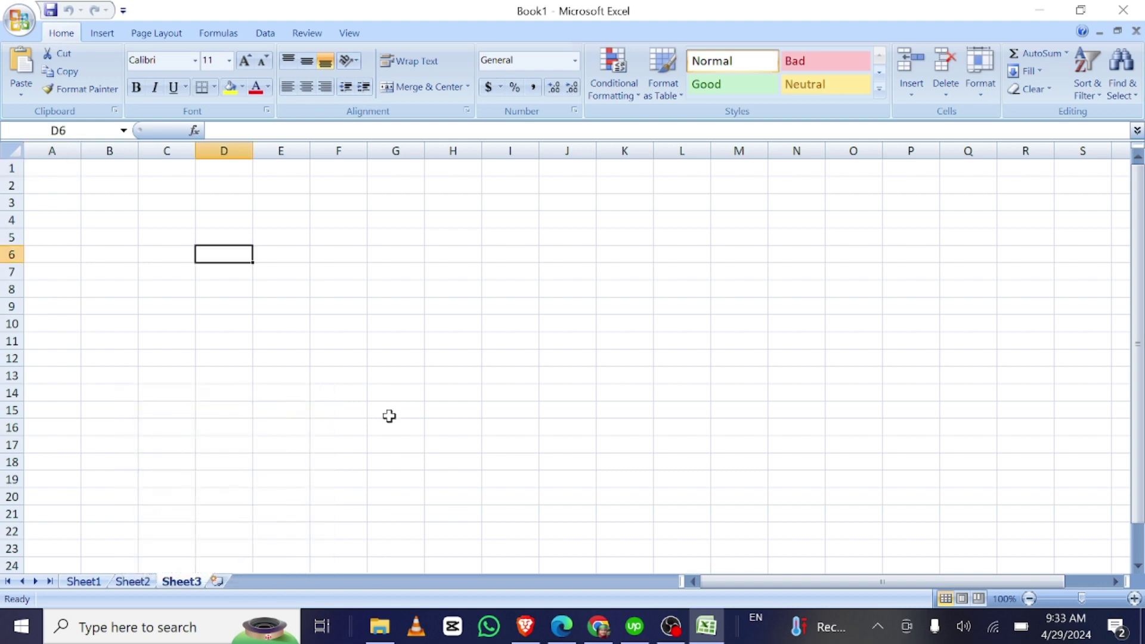
Step: Enter the column heading "Name" in cell A1 of Sheet3
click(360, 376)
click(61, 168)
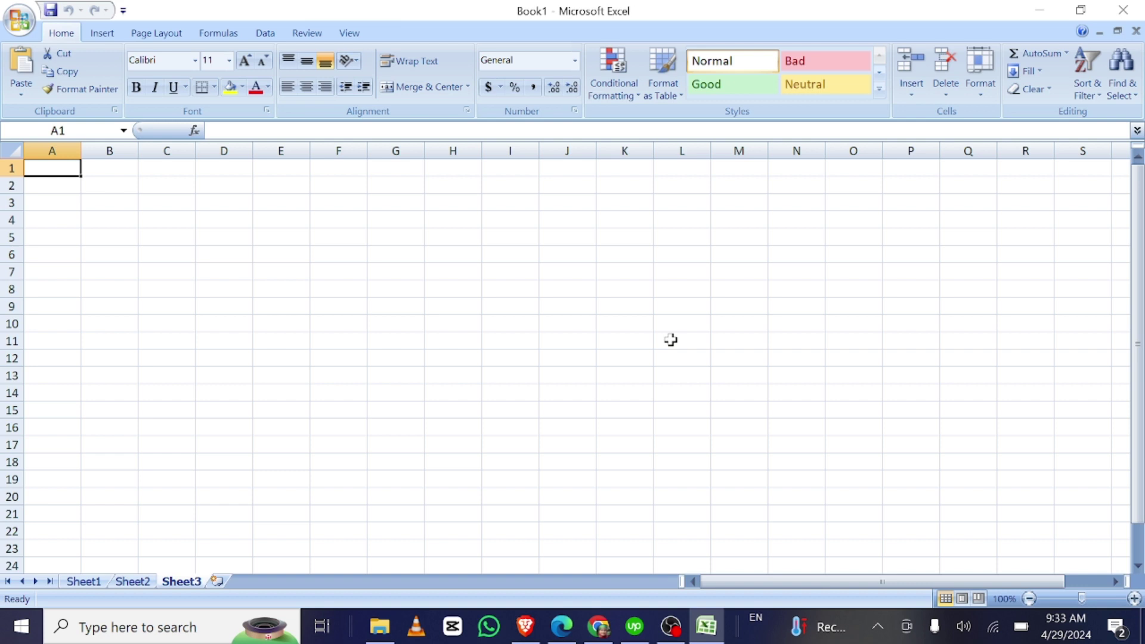
text(Name)
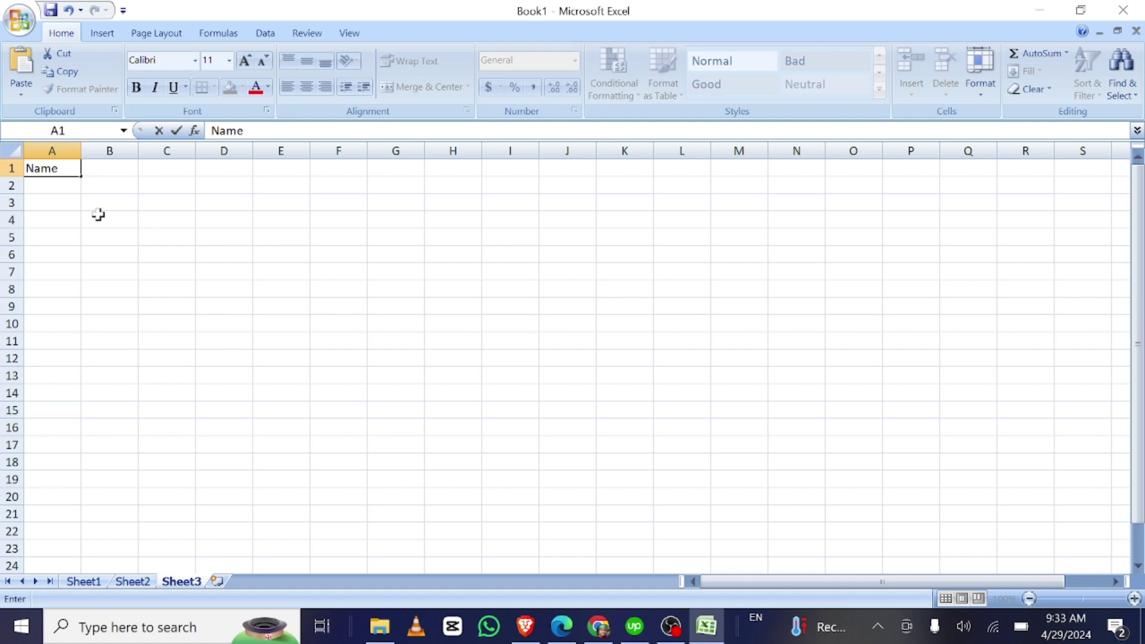
Step: Fill cells A2 to A4 under the Name heading with three people's first names, one per row
click(41, 186)
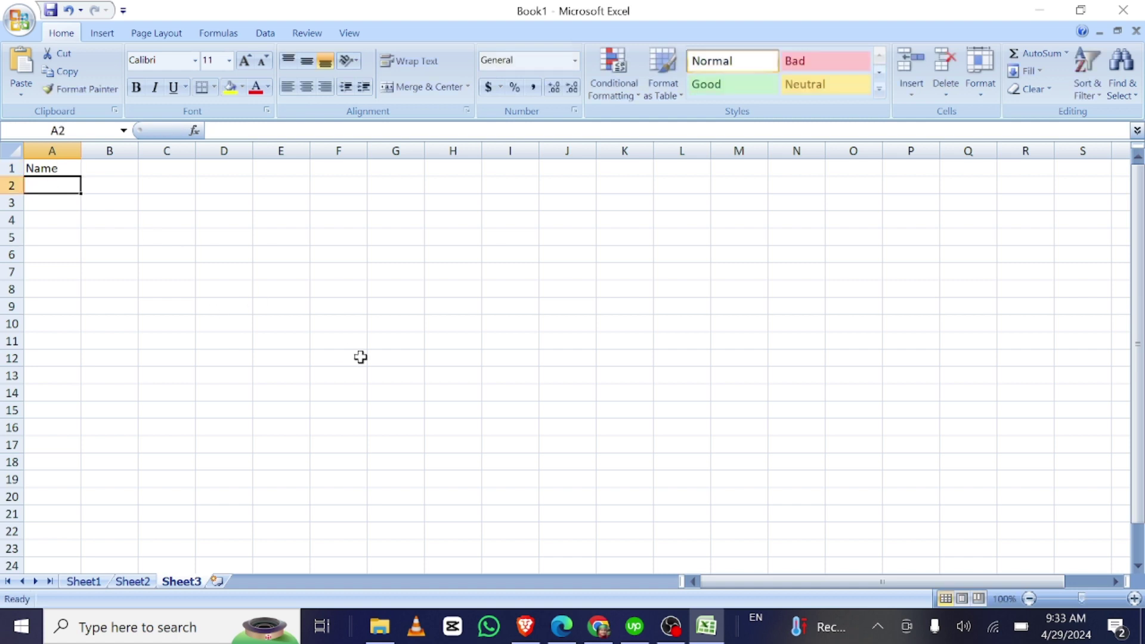
text(Rahim)
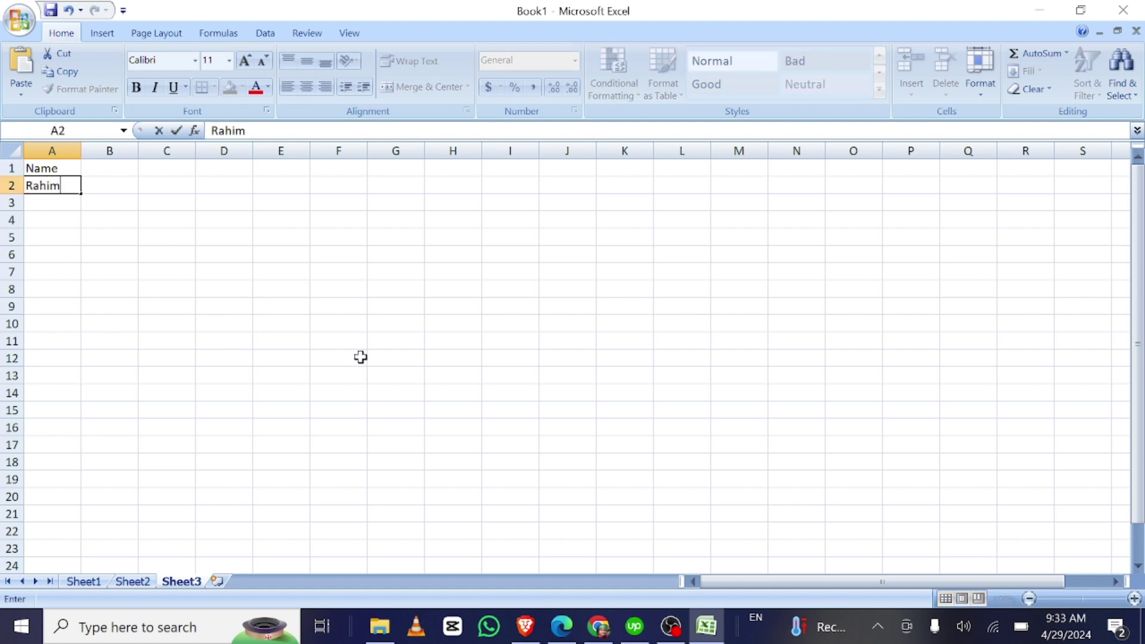
key(Return)
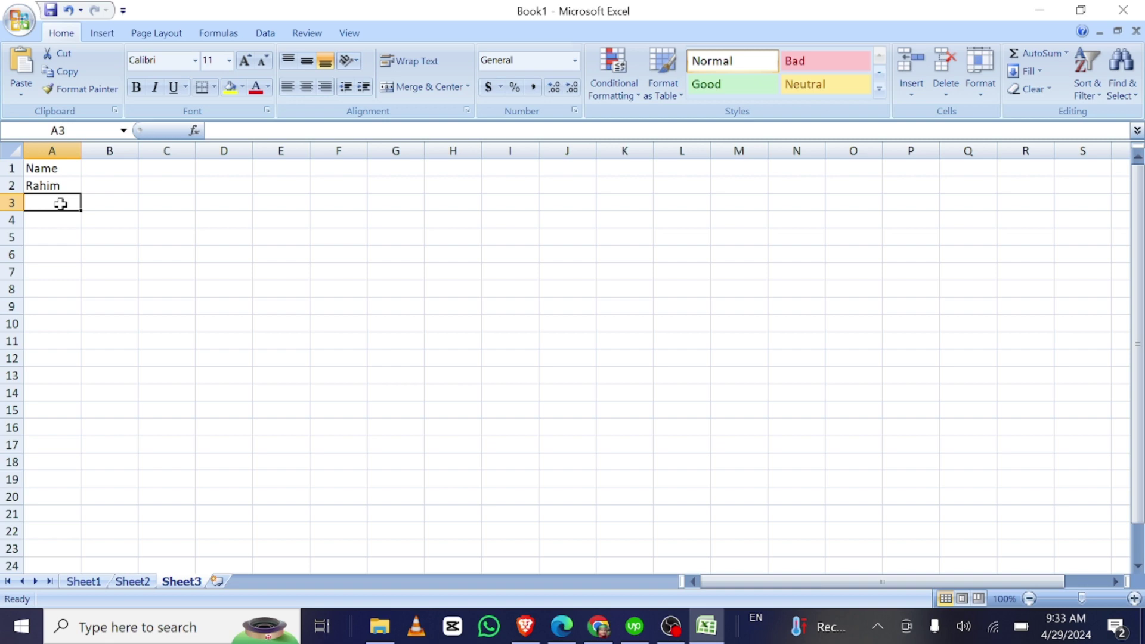
text(K)
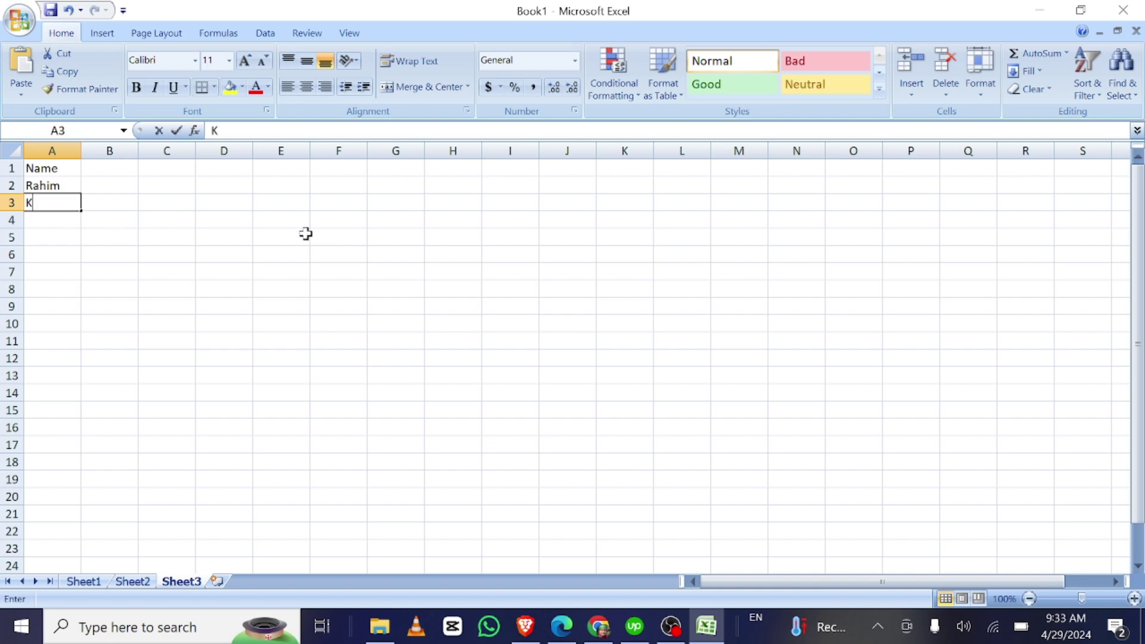
text(arim)
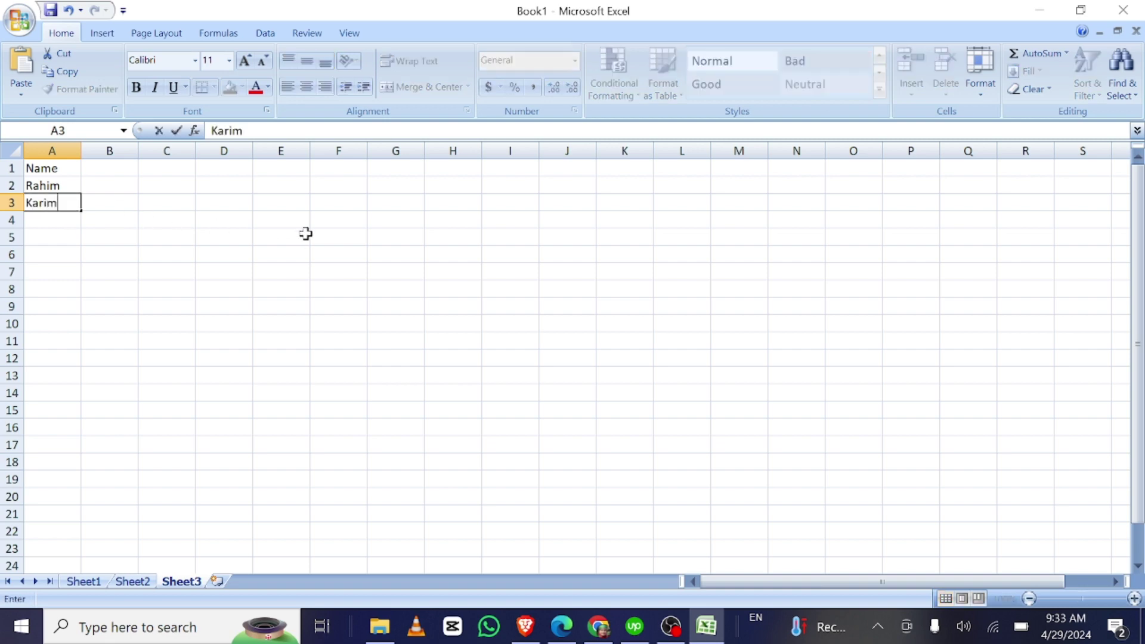
key(Return)
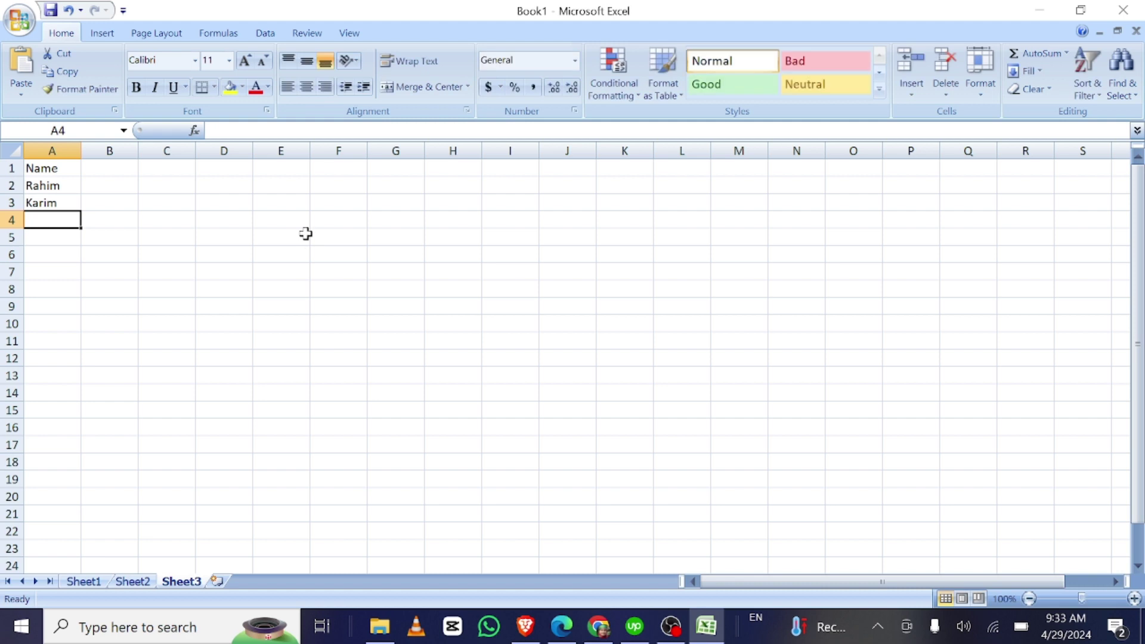
text(Jabir)
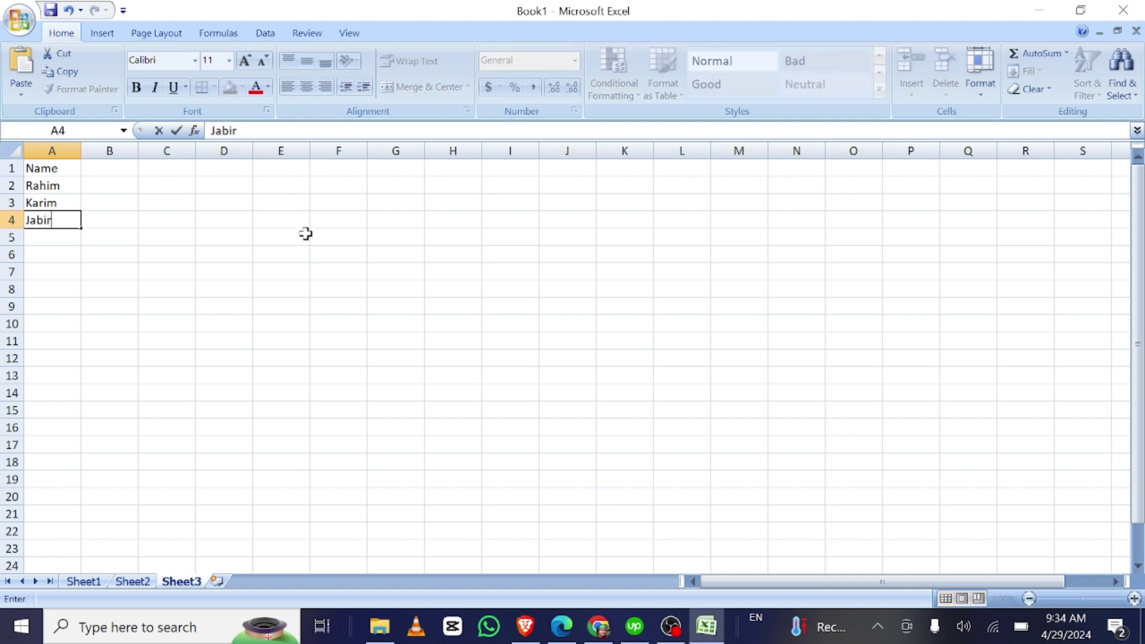
key(Return)
Step: Continue the Name column with three more first names in cells A5 to A7
text(Mioli)
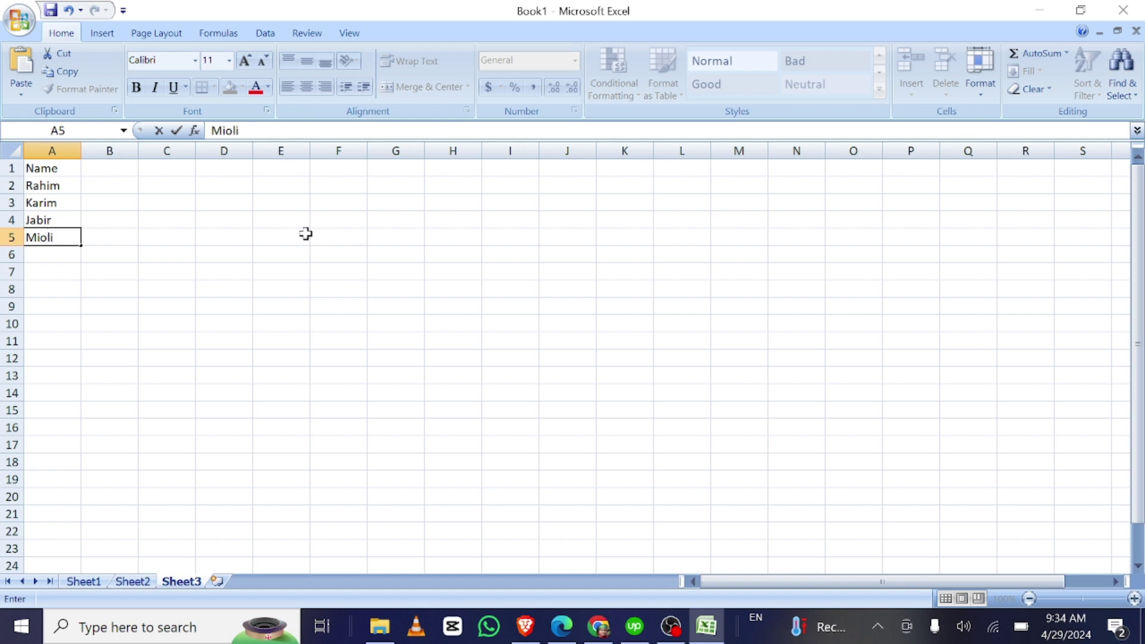
key(Return)
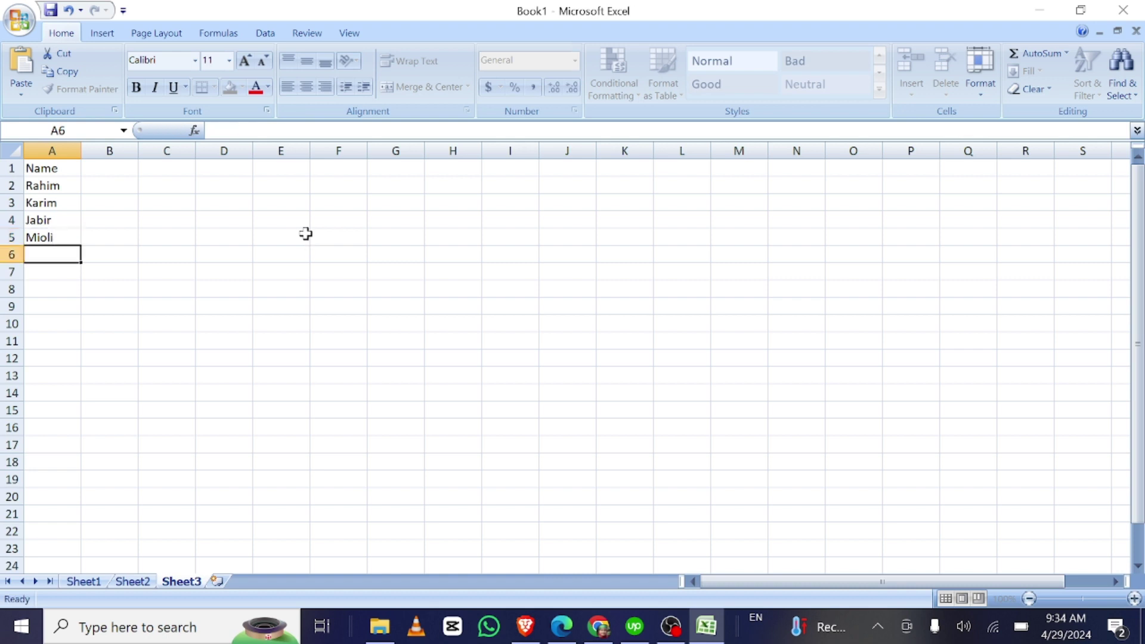
text(Jo)
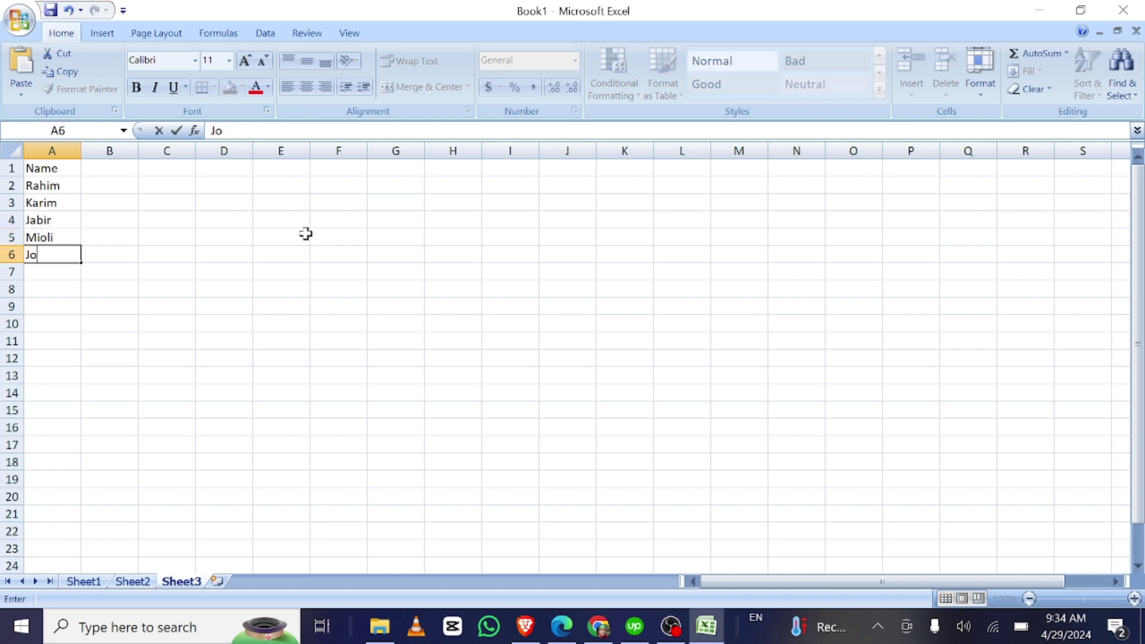
text(ly)
key(Return)
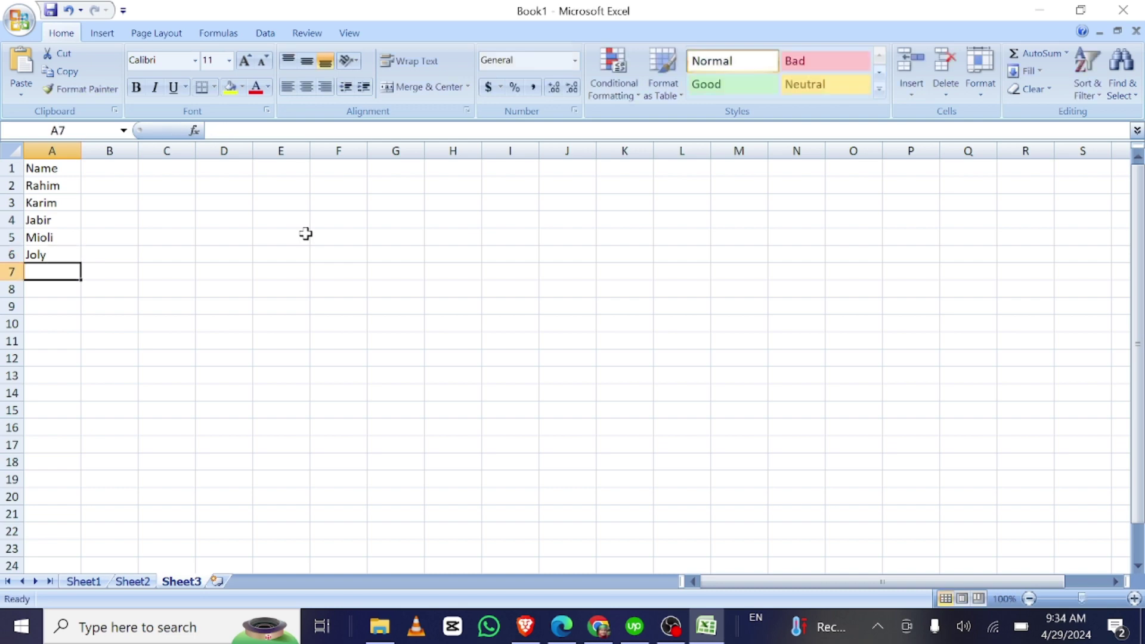
text(Poly)
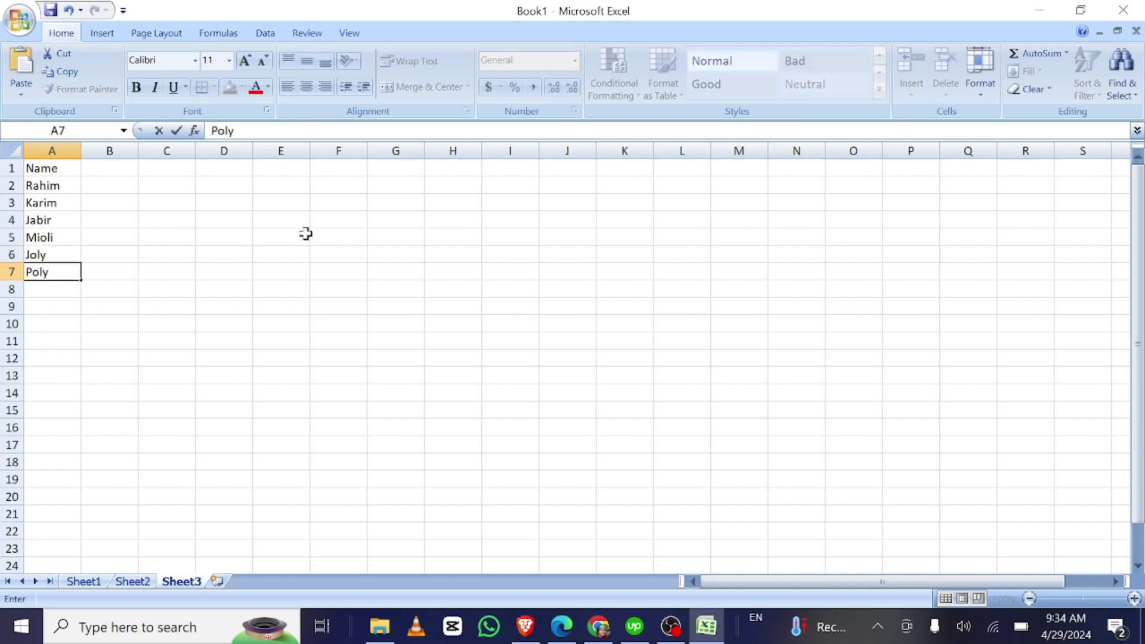
click(277, 303)
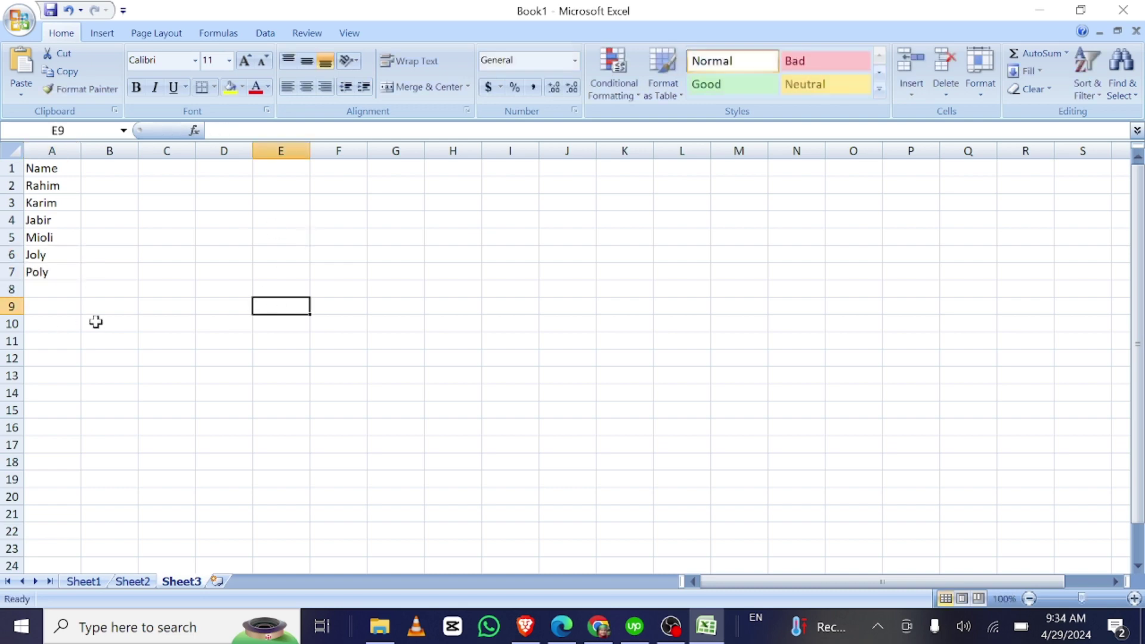
Step: Enter the column headings "Ban_1" in cell B1 and "Bang_2" in cell C1
click(103, 167)
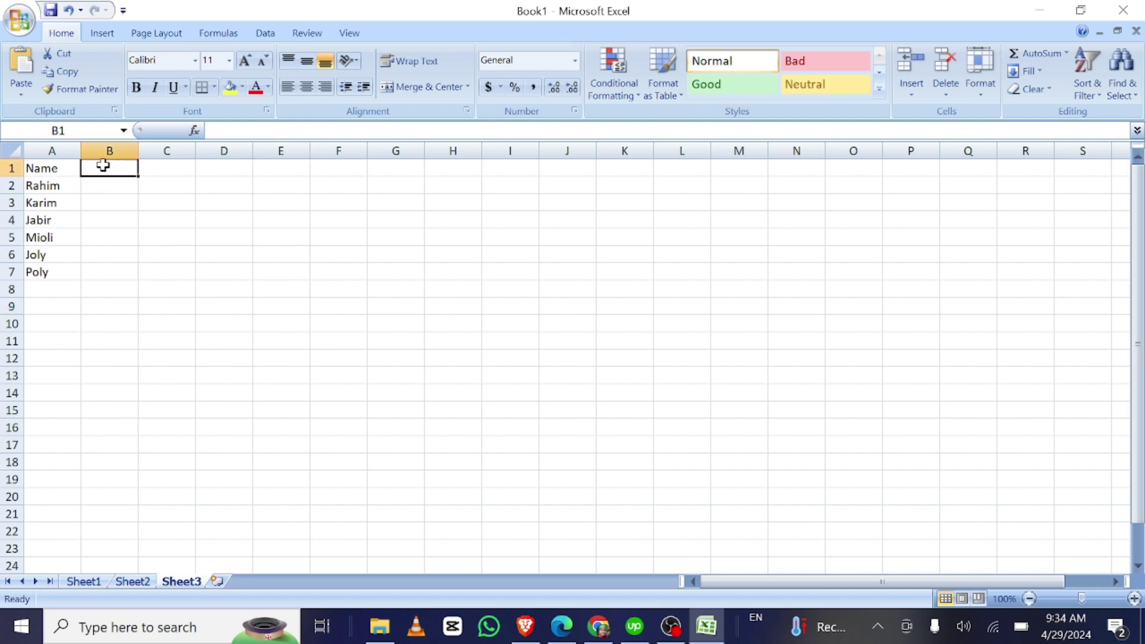
text(Ban)
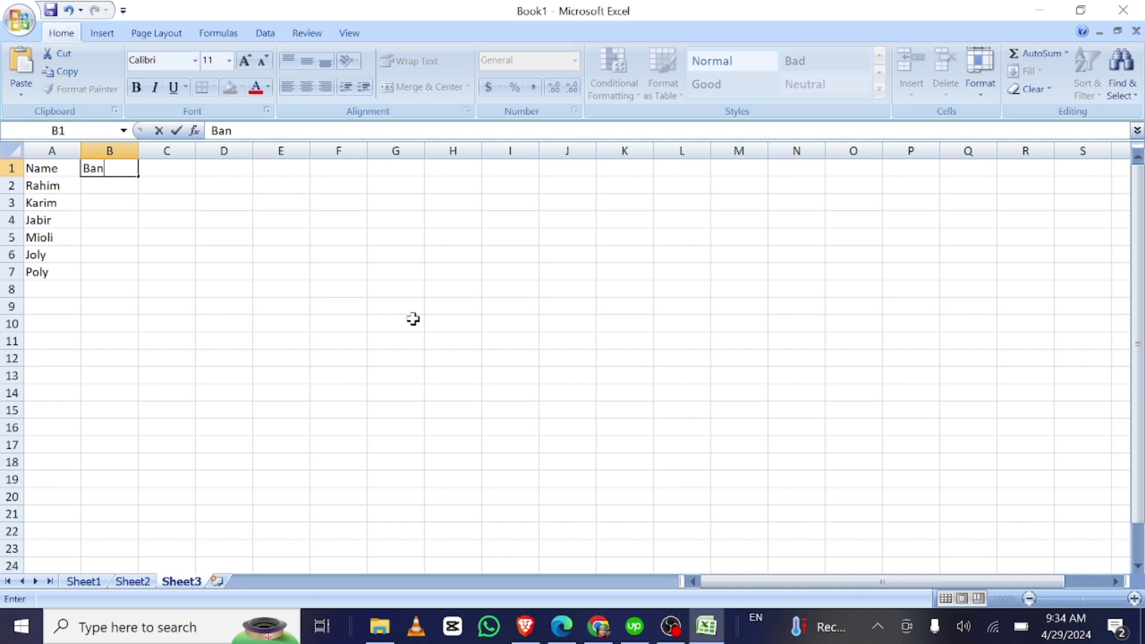
text(+)
text(1)
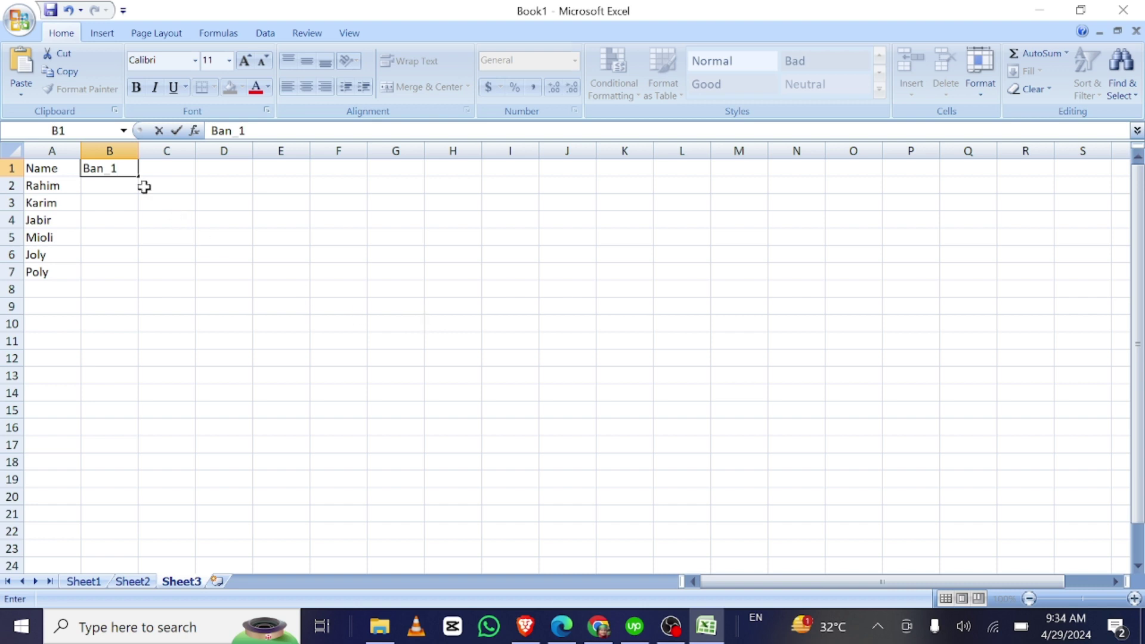
click(153, 167)
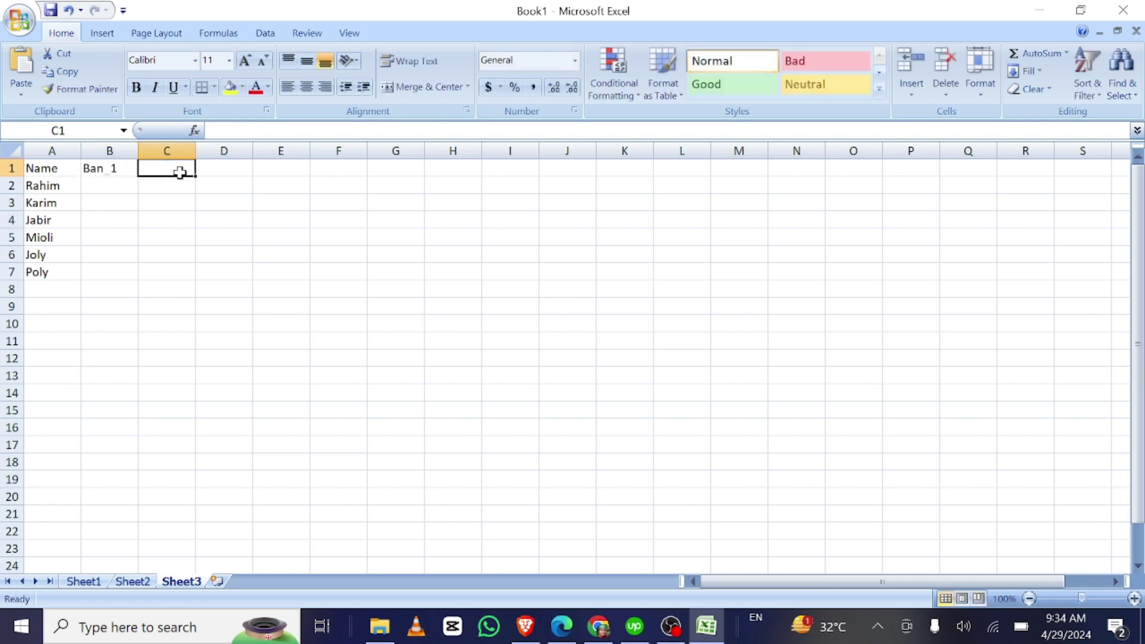
text(Bang_)
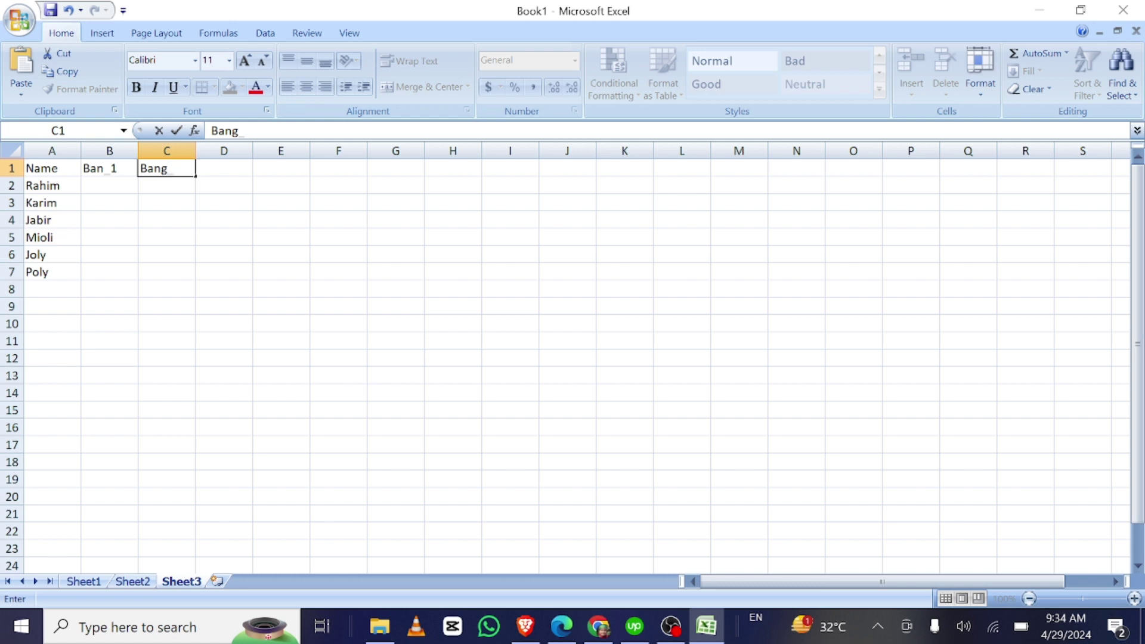
text(2)
key(Tab)
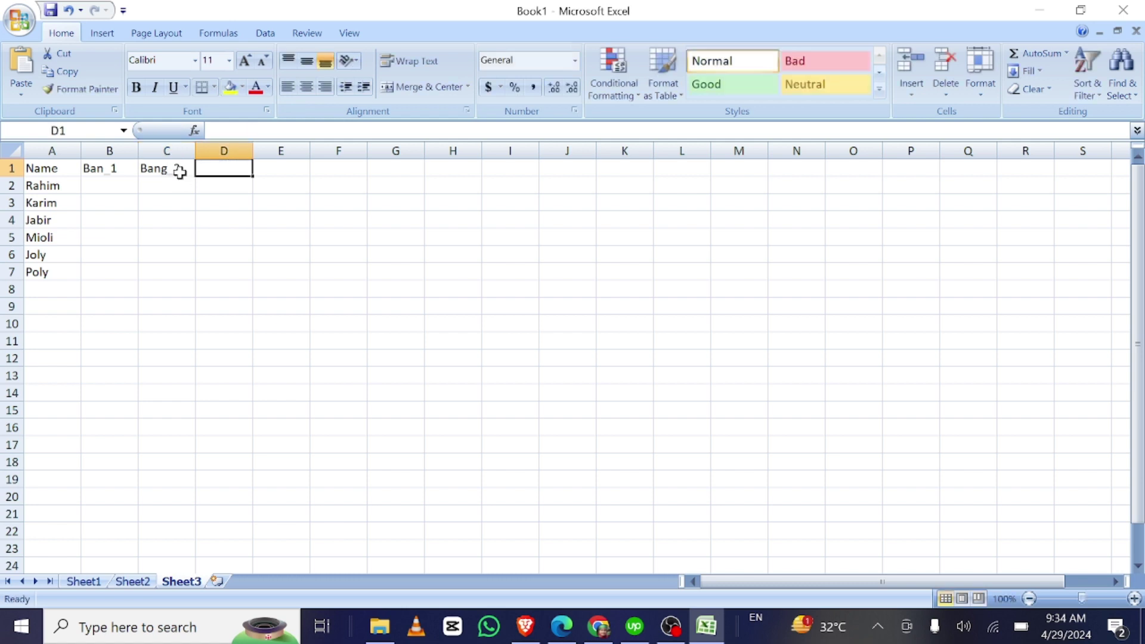
Step: Enter the headings "Eng_1", "Eng_2" and "Match" in cells D1, E1 and F1
text(En)
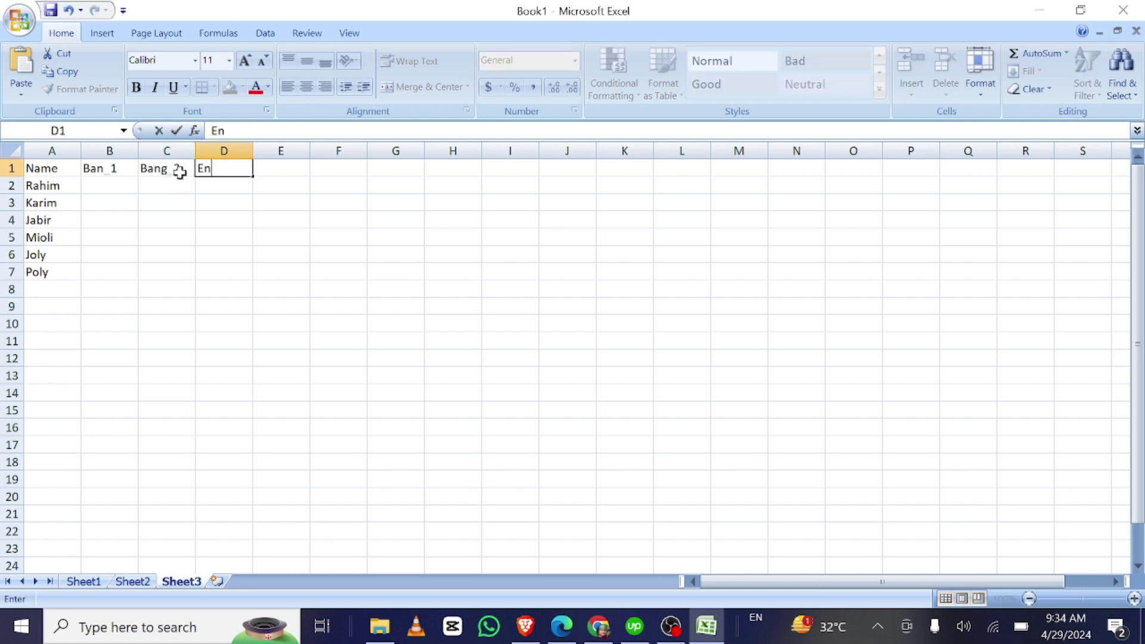
text(g_1)
key(Tab)
text(Eng)
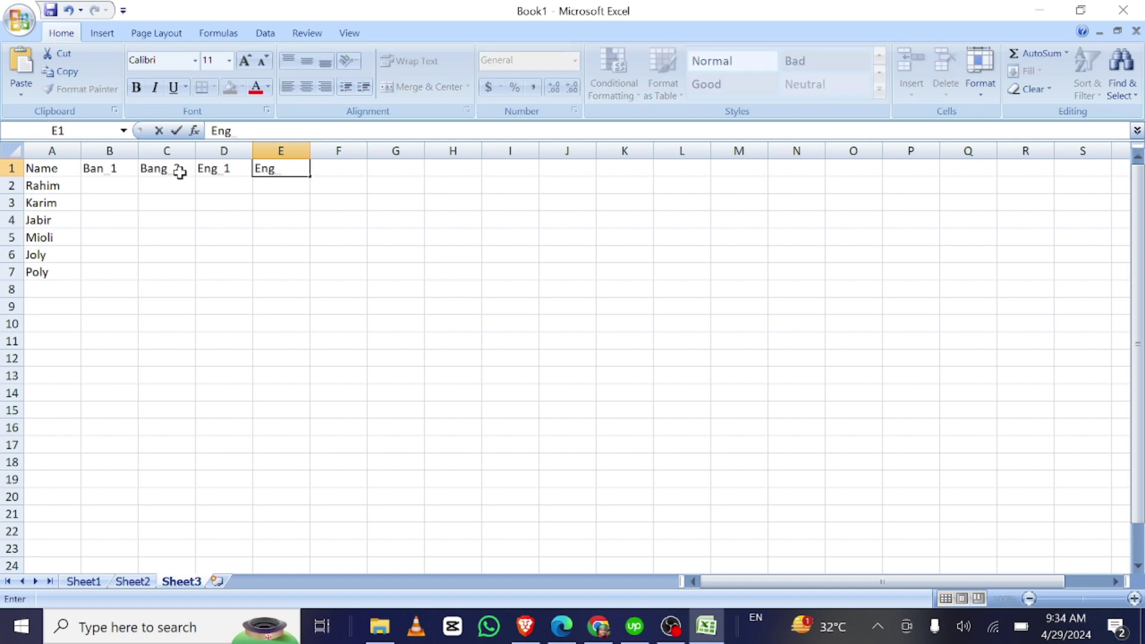
text(_2)
click(334, 253)
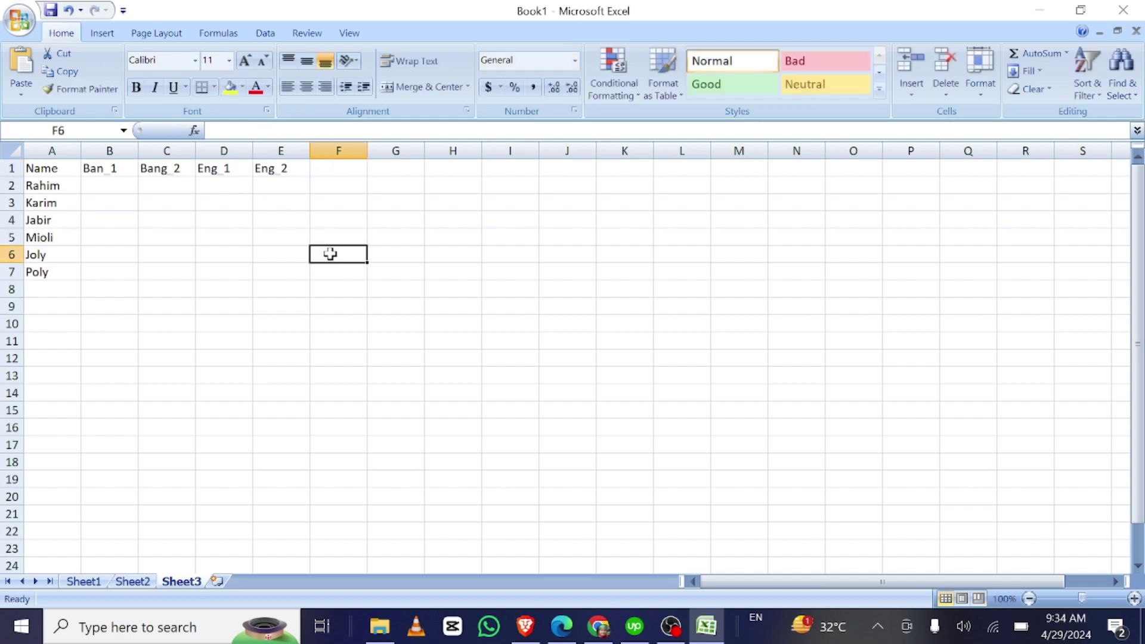
click(339, 170)
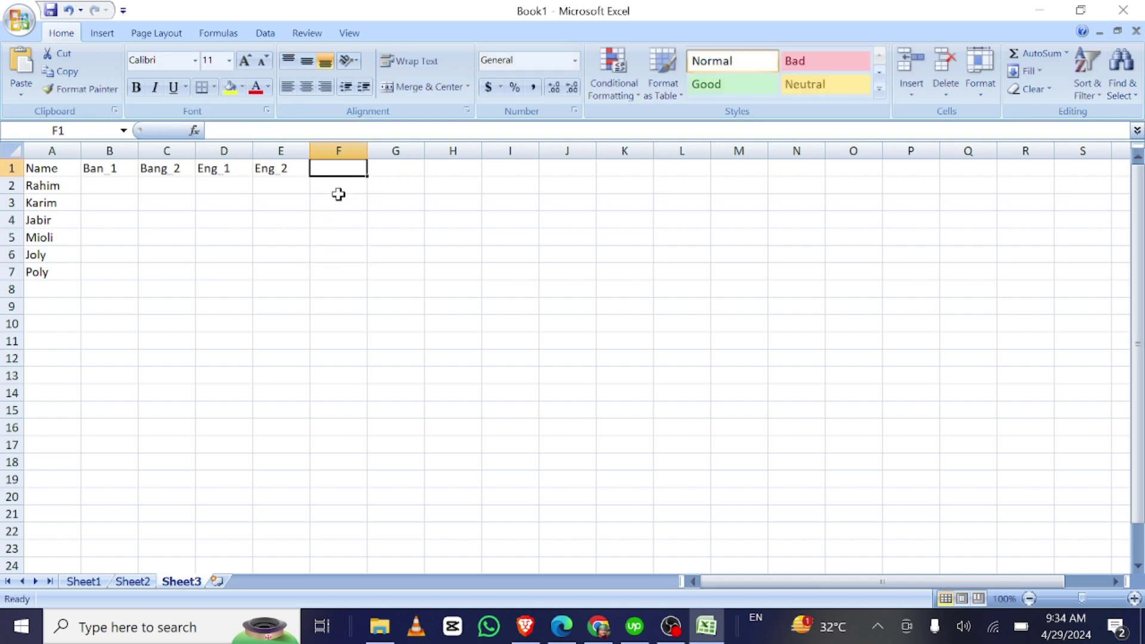
text(Mat)
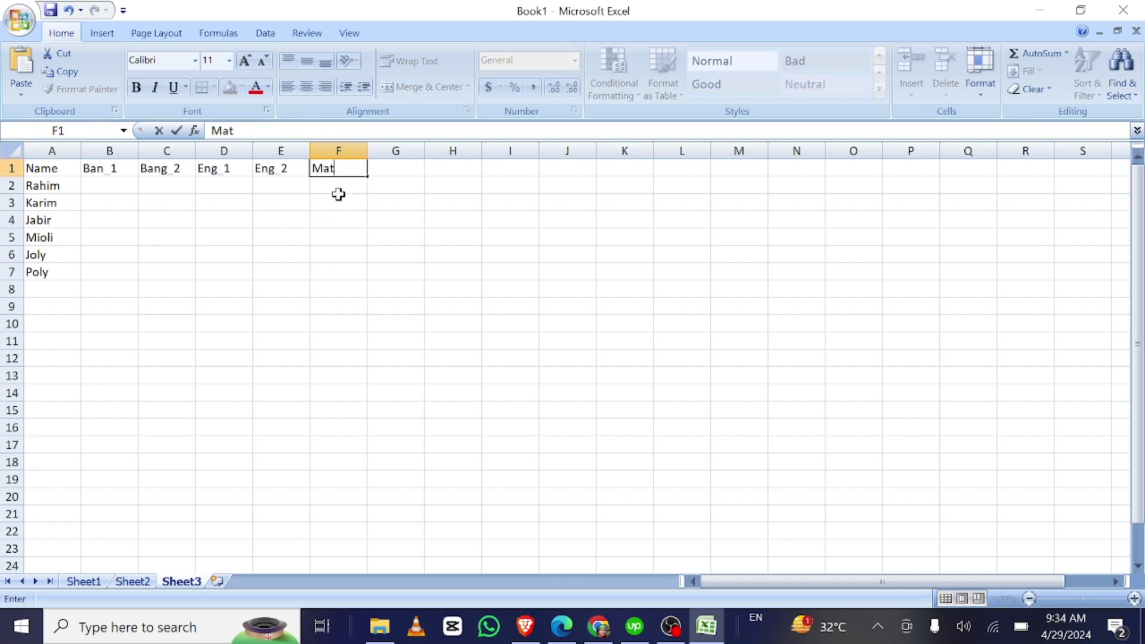
text(ch)
click(355, 220)
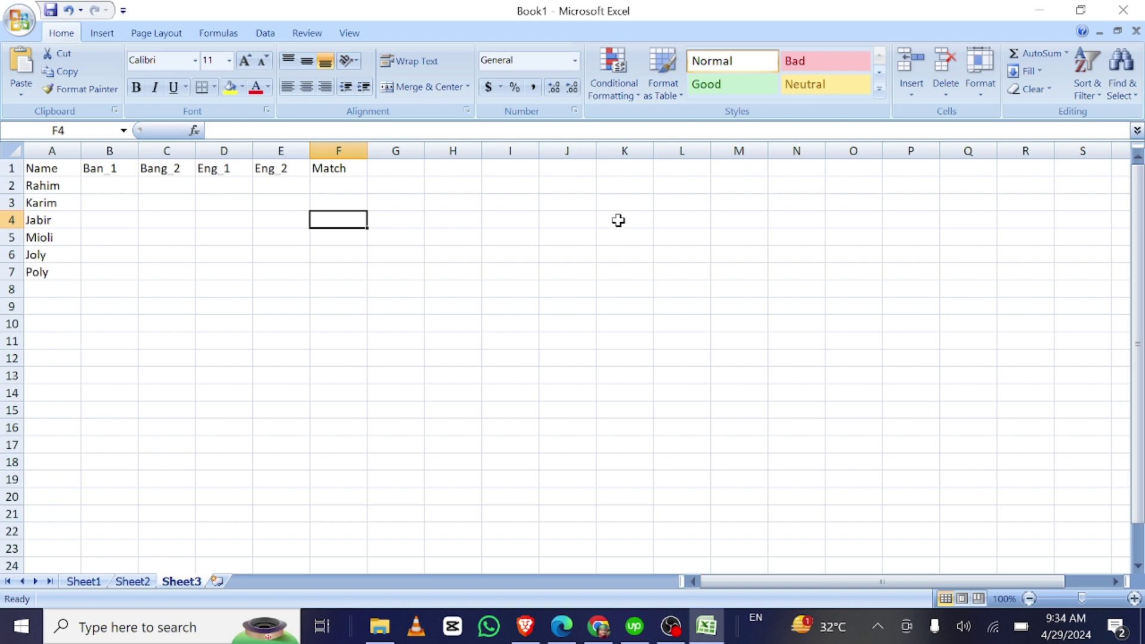
Step: Enter the Ban_1 marks 80, 90 and 70 in cells B2, B3 and B4
click(96, 186)
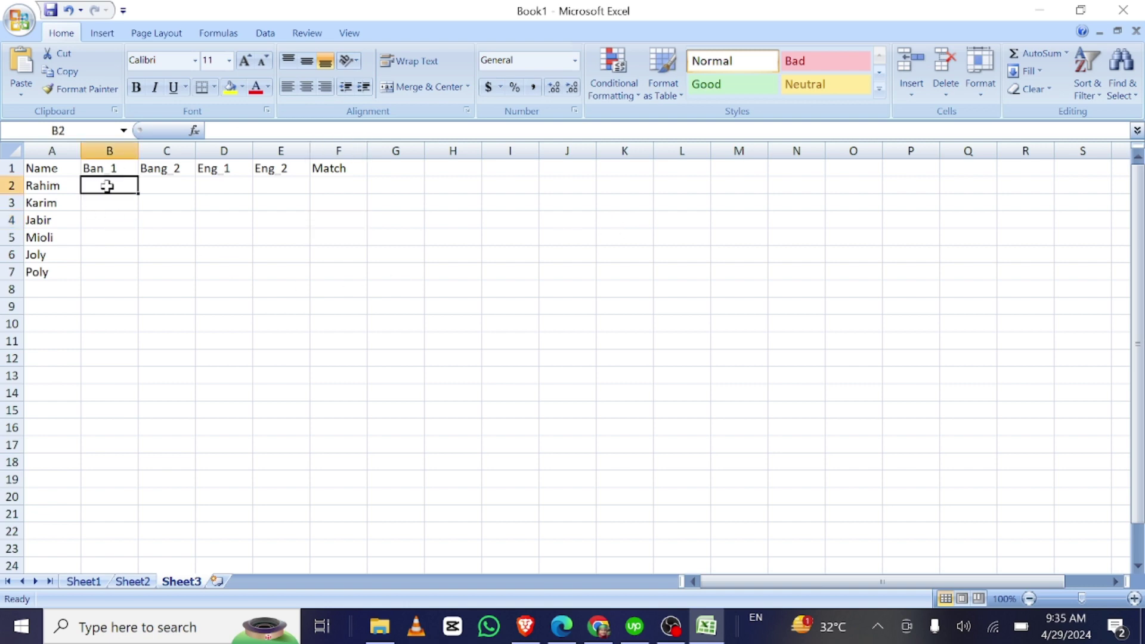
text(80)
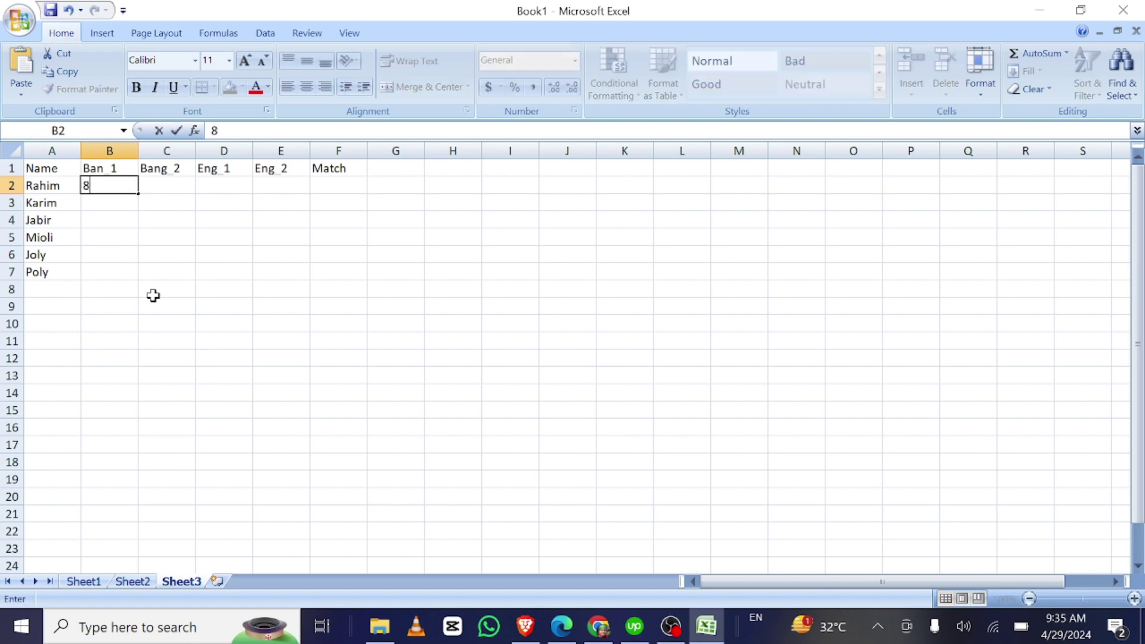
click(105, 210)
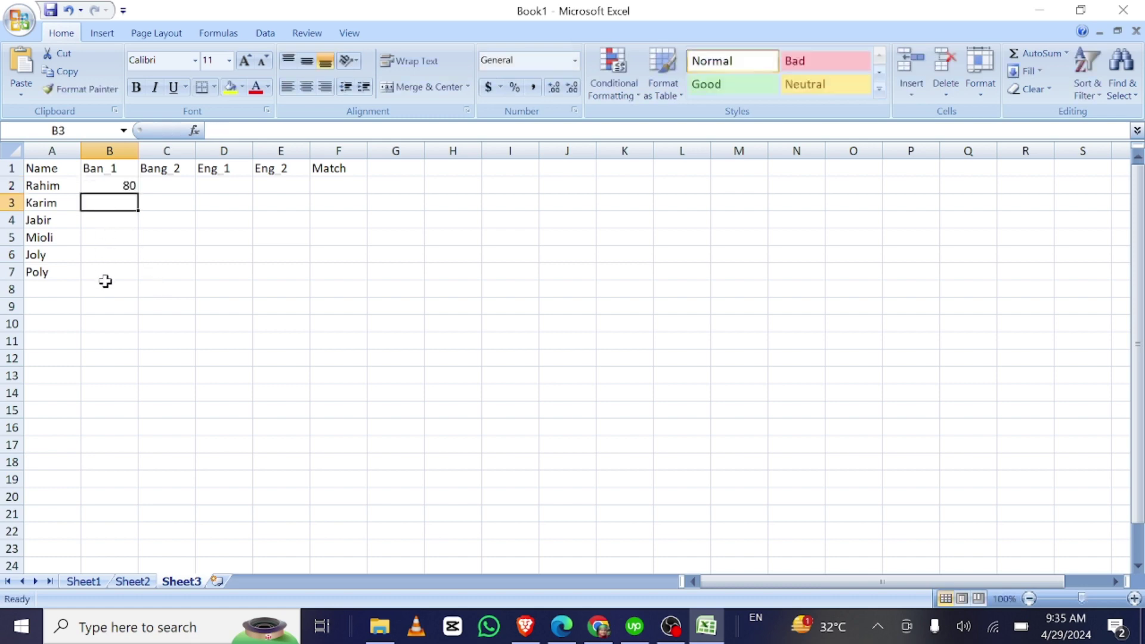
text(90)
click(109, 221)
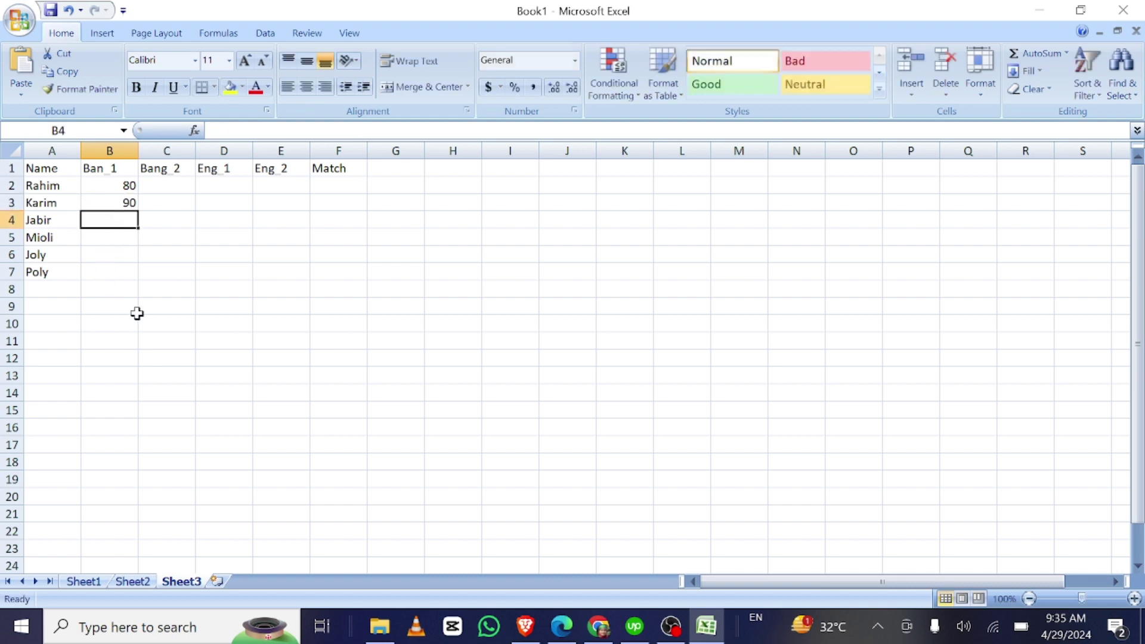
text(70)
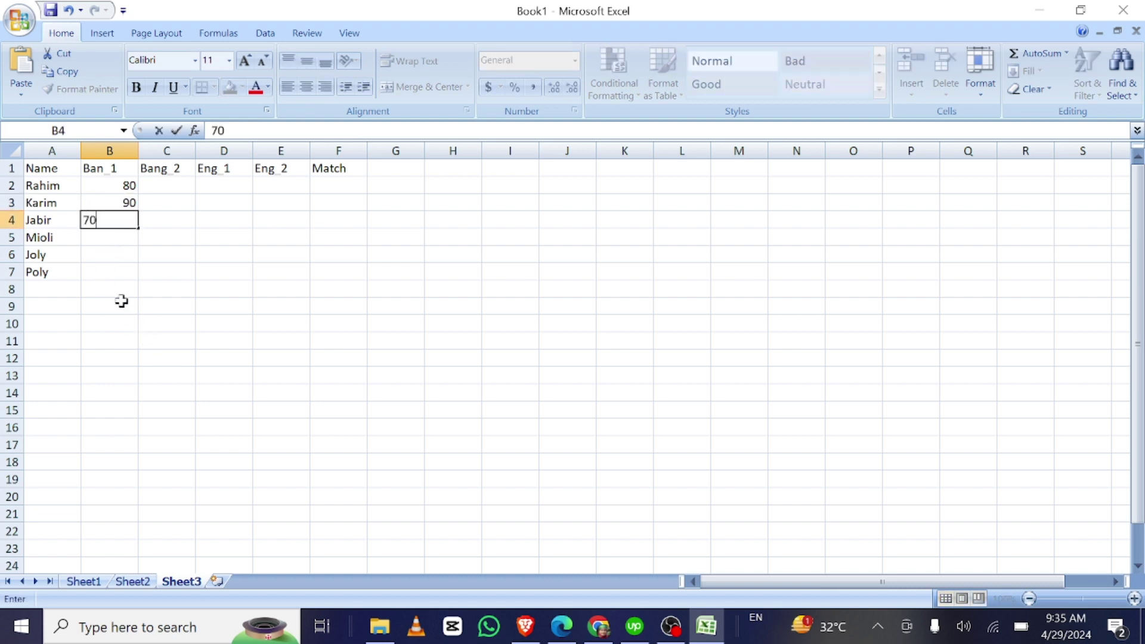
Step: Complete the Ban_1 column with the marks 60, 88 and 54 in cells B5, B6 and B7
click(95, 238)
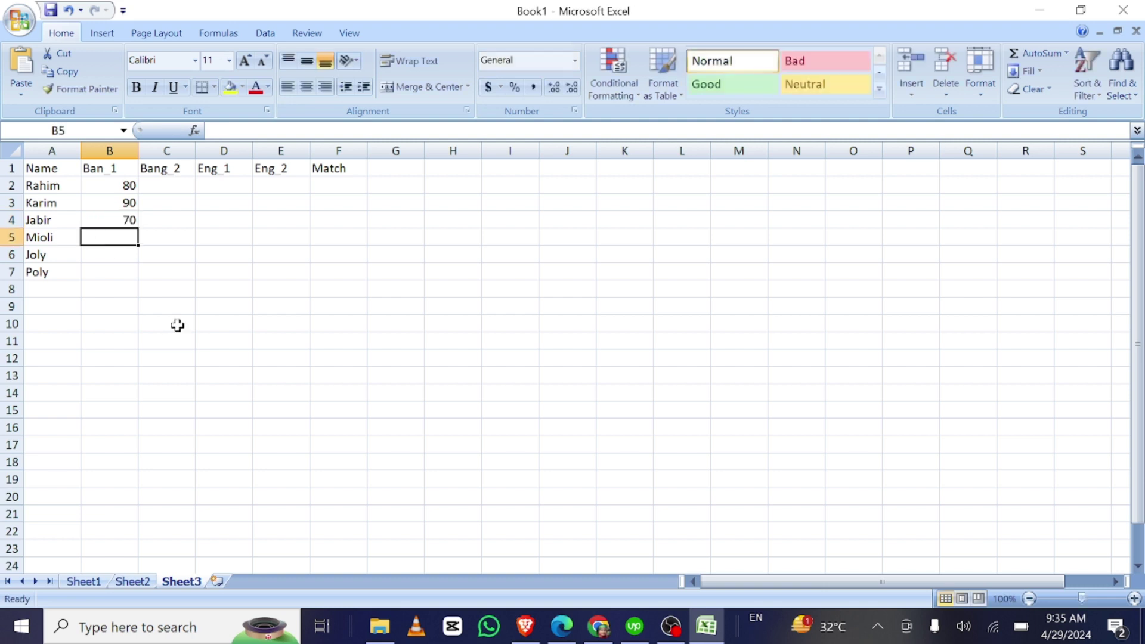
text(60)
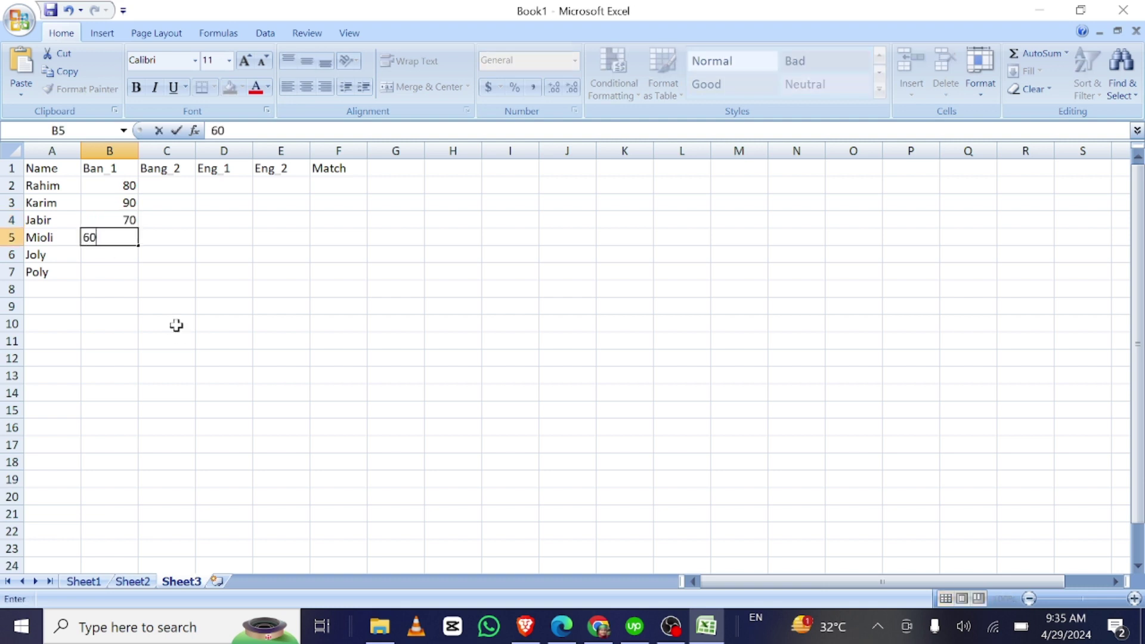
click(112, 256)
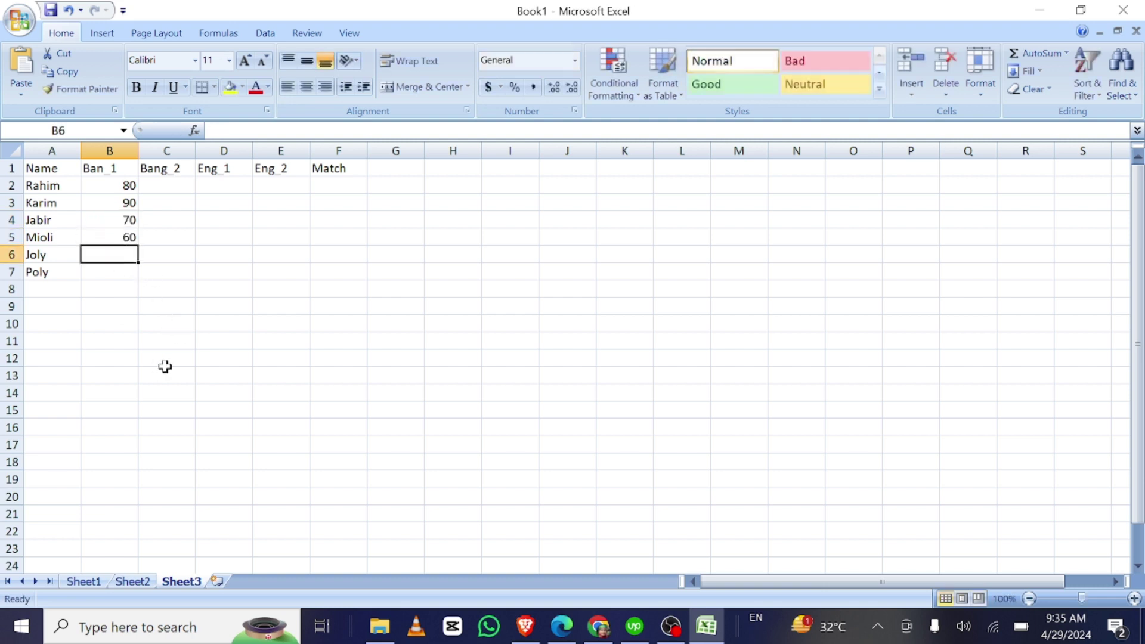
text(88)
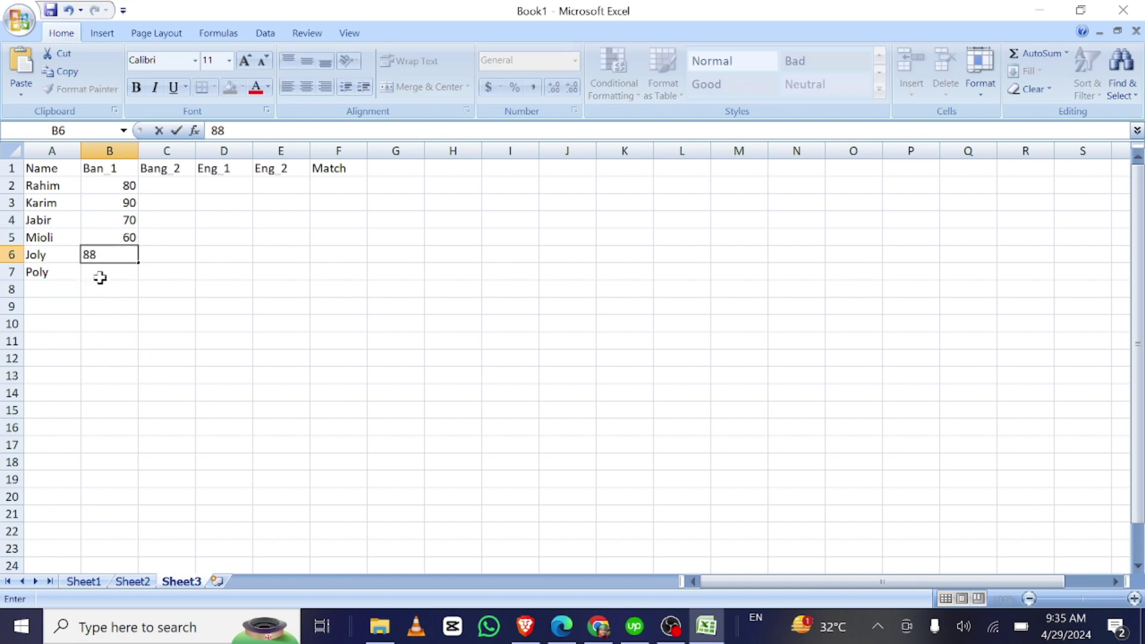
click(100, 275)
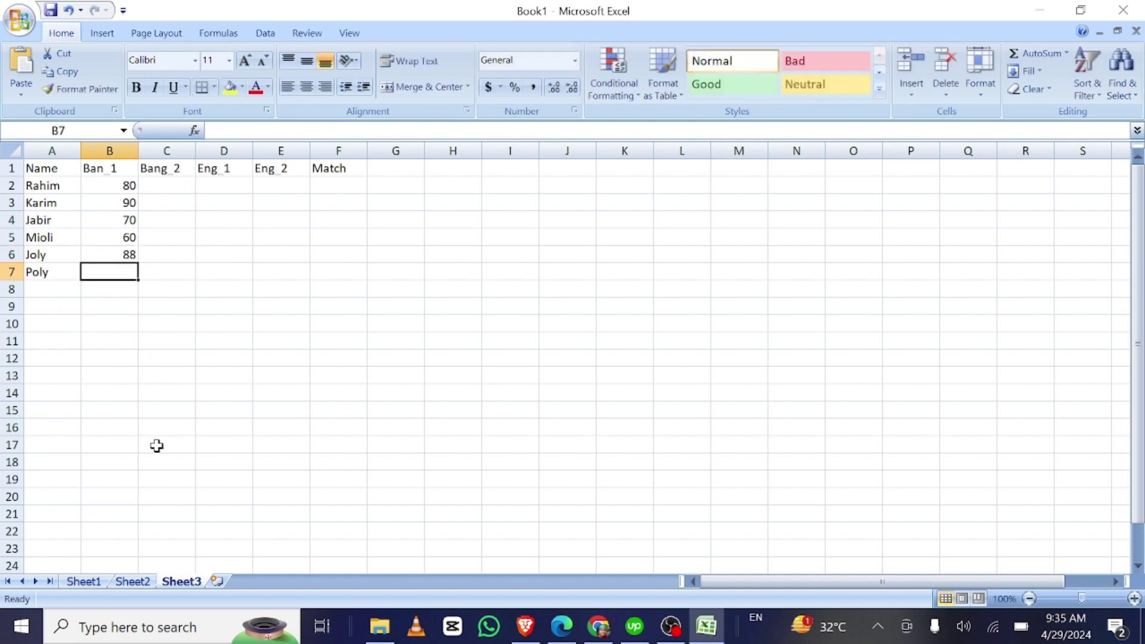
text(54)
click(166, 392)
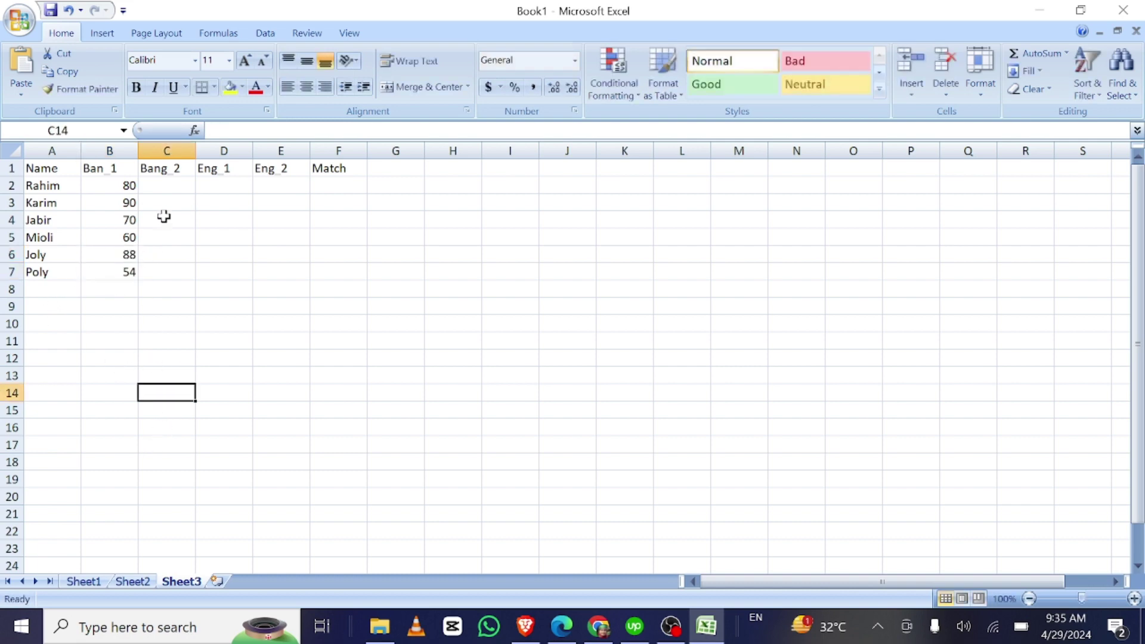
Step: Enter the Bang_2 marks 89, 54 and 56 in cells C2, C3 and C4
click(167, 186)
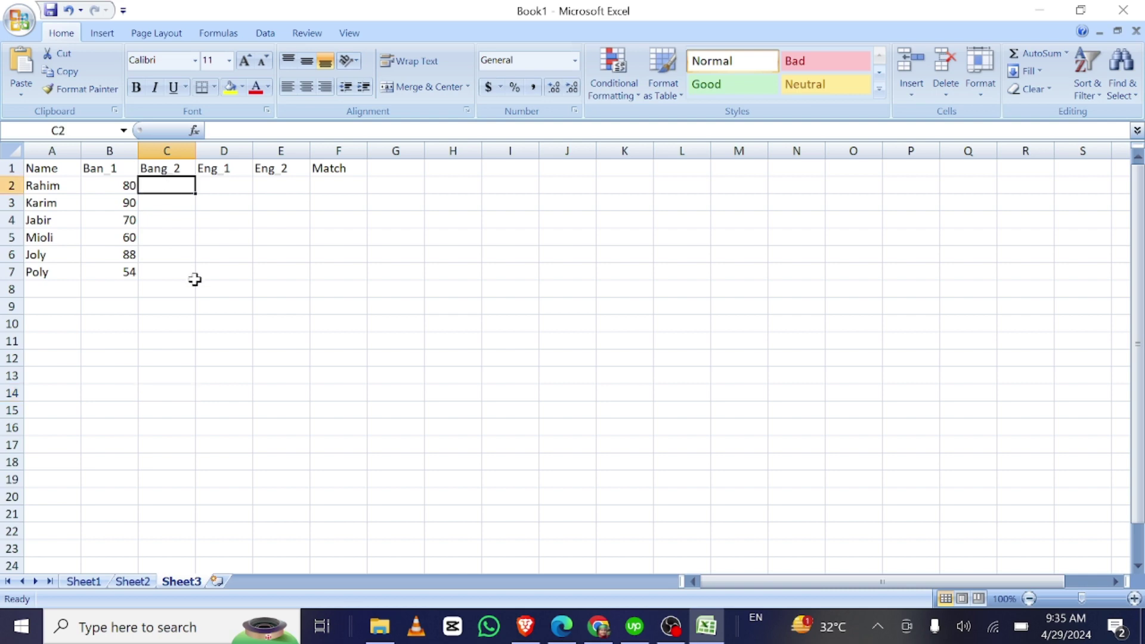
text(89)
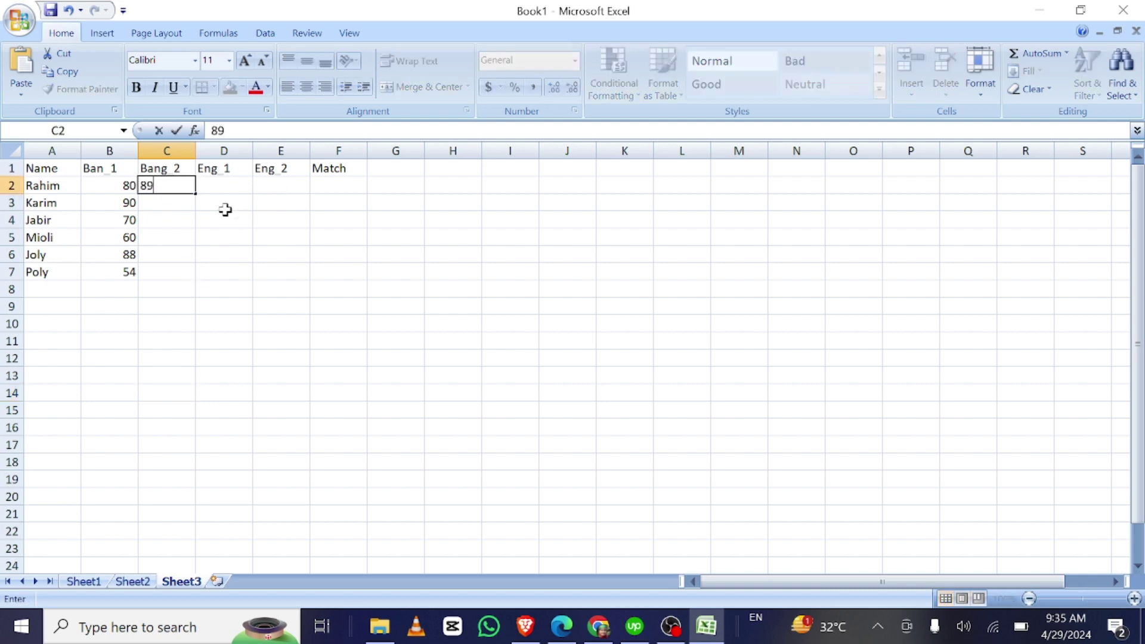
click(169, 204)
text(54)
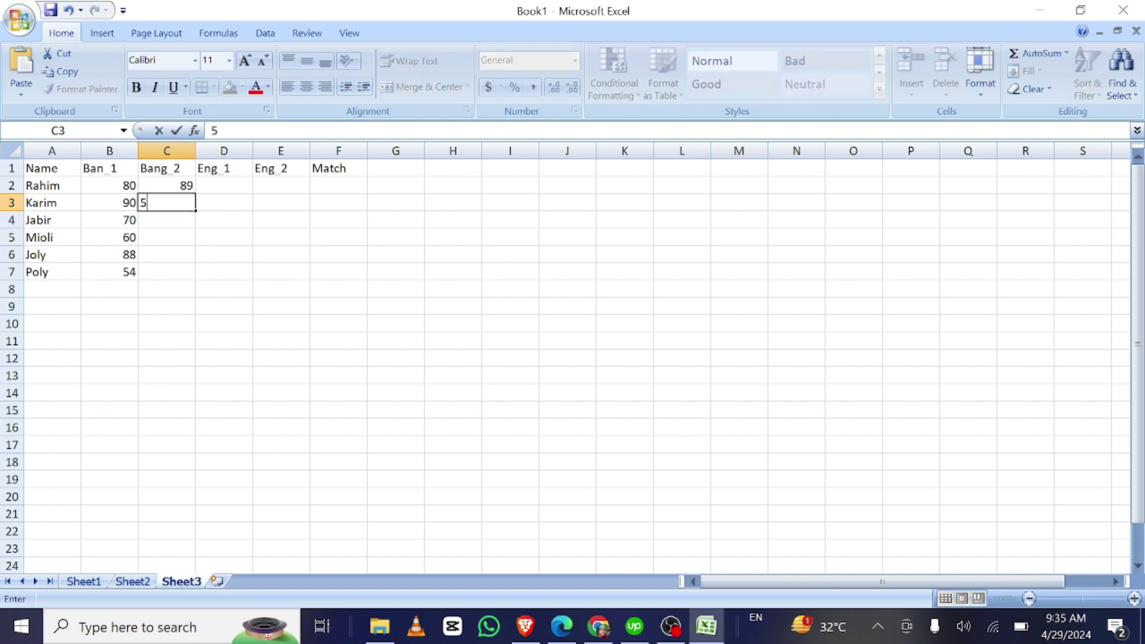
click(162, 223)
text(56)
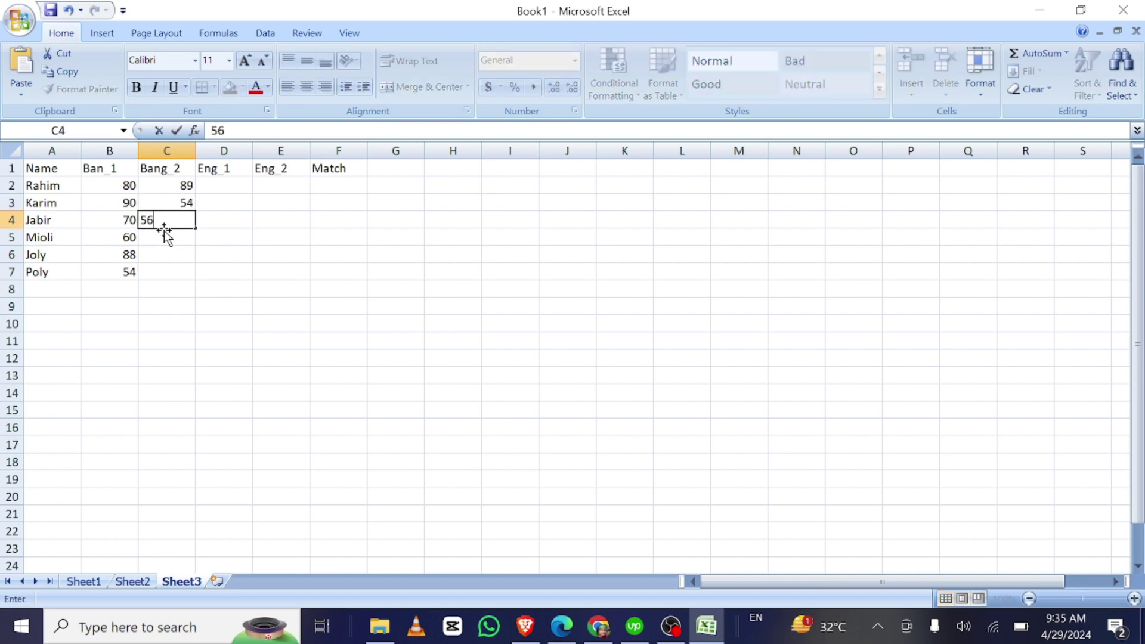
Step: Complete the Bang_2 column with the marks 66, 44 and 34 in cells C5, C6 and C7
click(164, 238)
text(66)
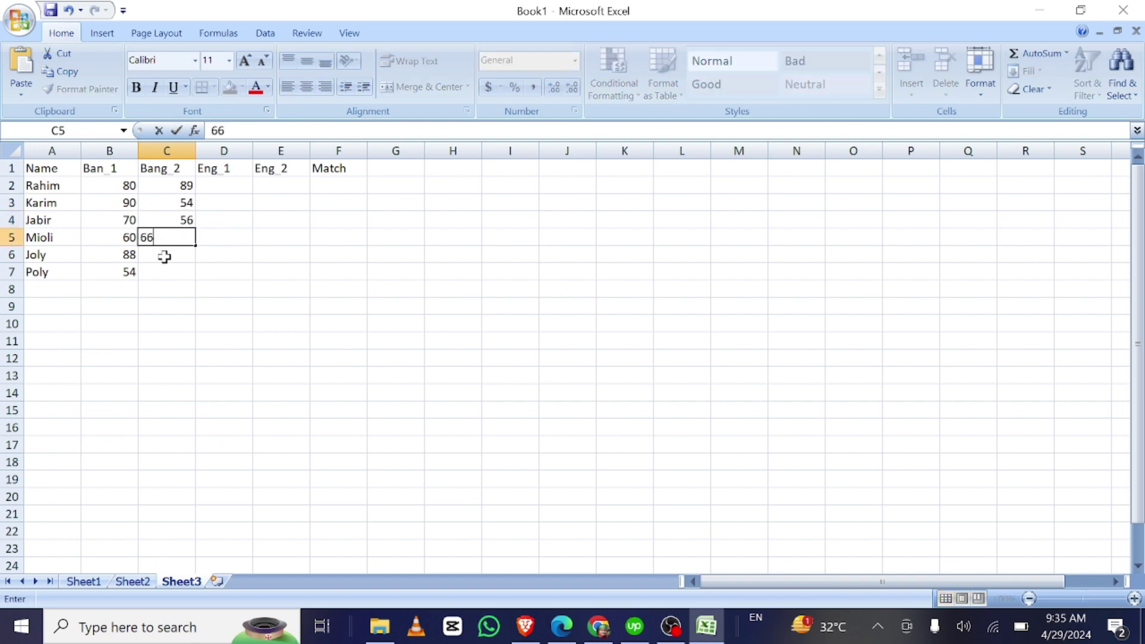
click(164, 253)
text(44)
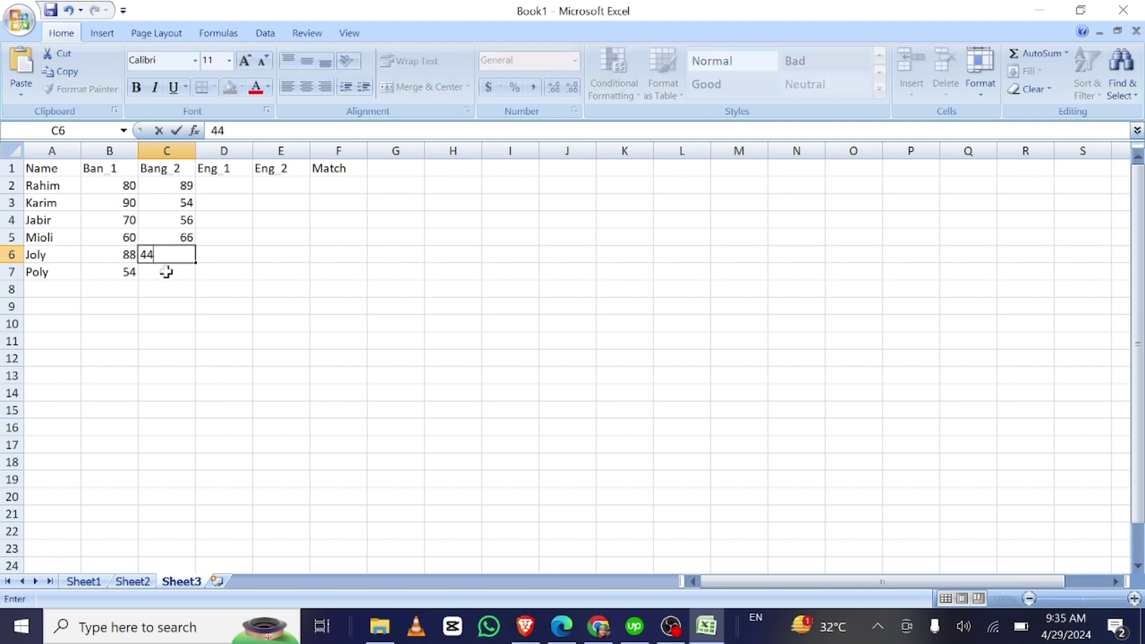
click(164, 271)
text(34)
click(259, 260)
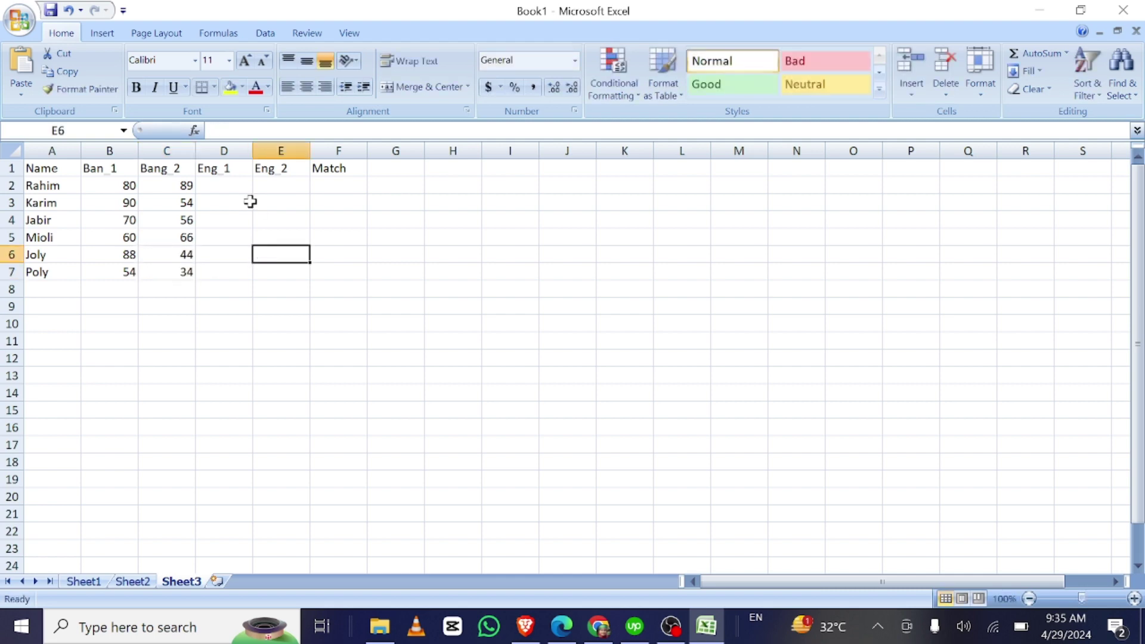
Step: Enter the Eng_1 marks 90, 78 and 56 in cells D2, D3 and D4
click(228, 185)
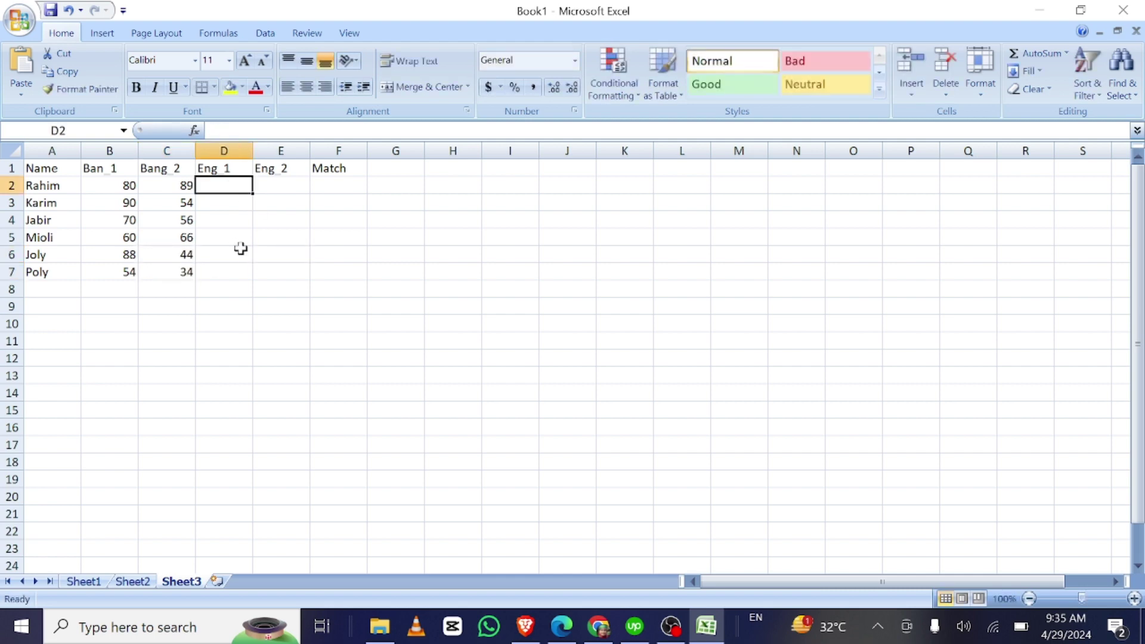
text(90)
click(227, 201)
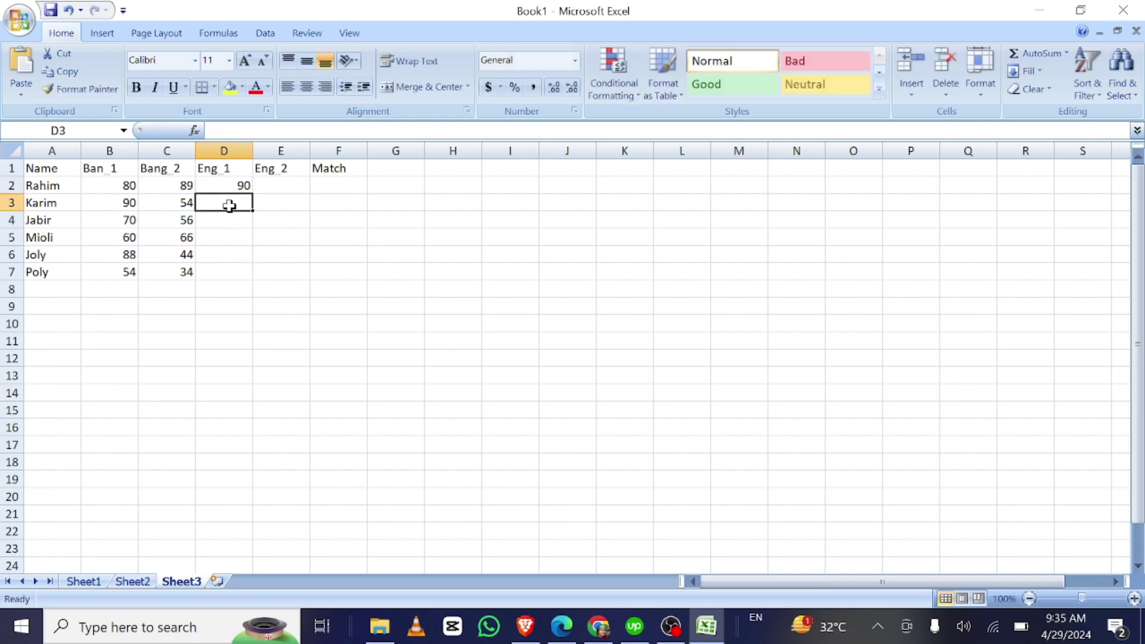
text(78)
click(223, 222)
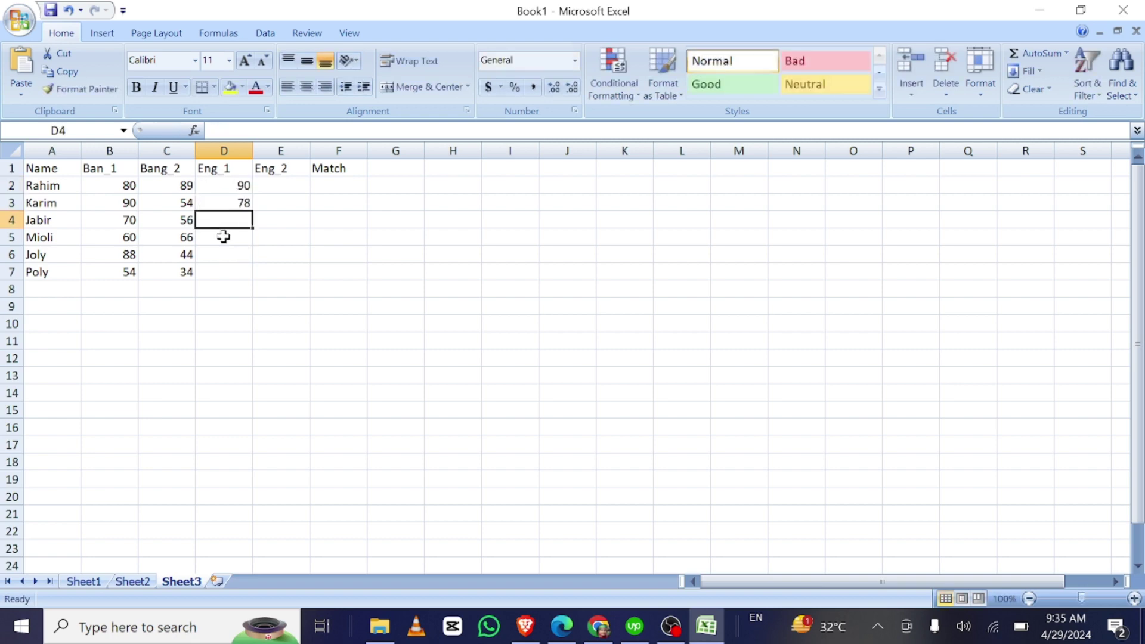
text(56)
click(229, 239)
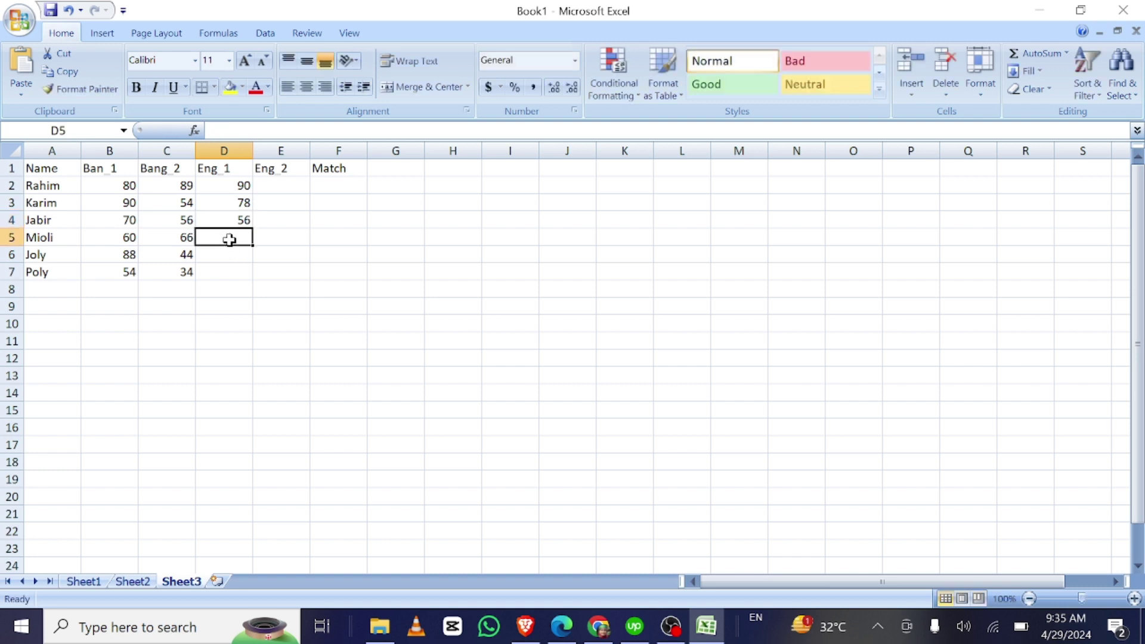
text(w)
key(BackSpace)
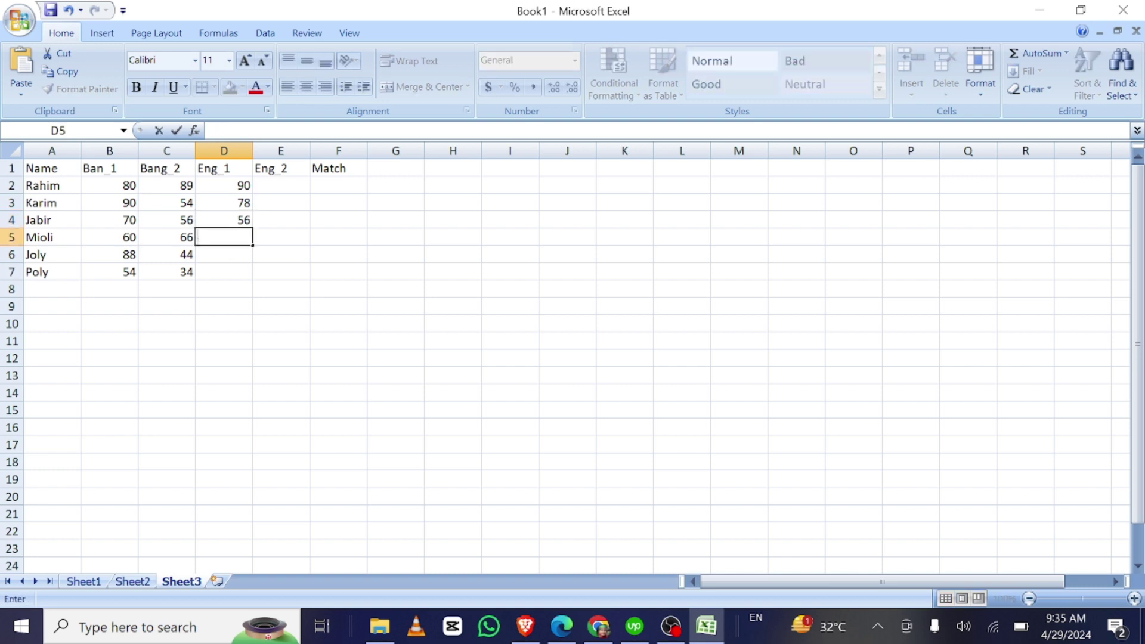
click(272, 376)
Step: Copy the marks in B4:C7 and paste them into the Eng_1 and Eng_2 columns starting at cell D4
drag(133, 222, 173, 266)
key(ctrl+c)
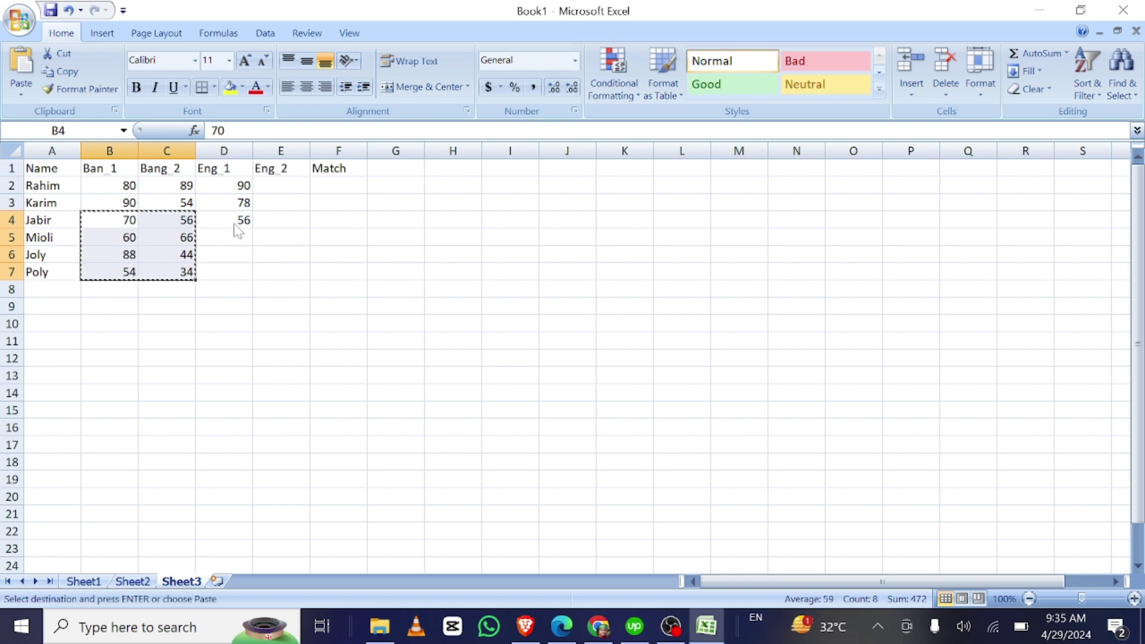
click(239, 221)
key(ctrl+v)
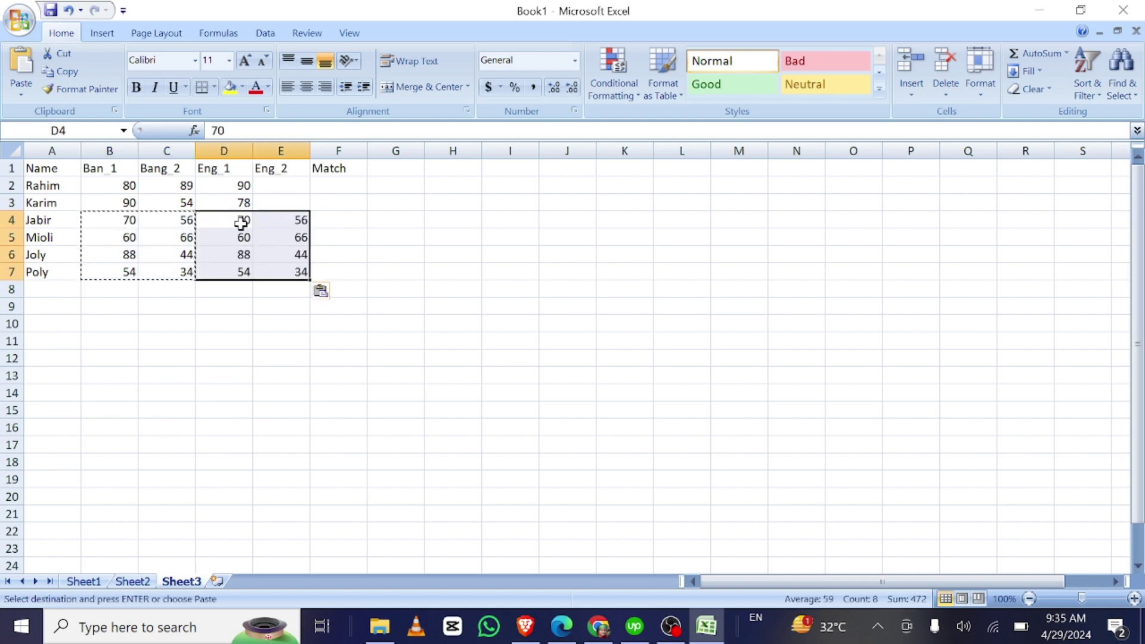
click(299, 219)
Step: Copy the first three Eng_1 marks, D2:D4, into the Eng_2 column starting at cell E2
click(238, 185)
drag(237, 185, 243, 219)
key(ctrl+c)
click(294, 188)
key(ctrl+v)
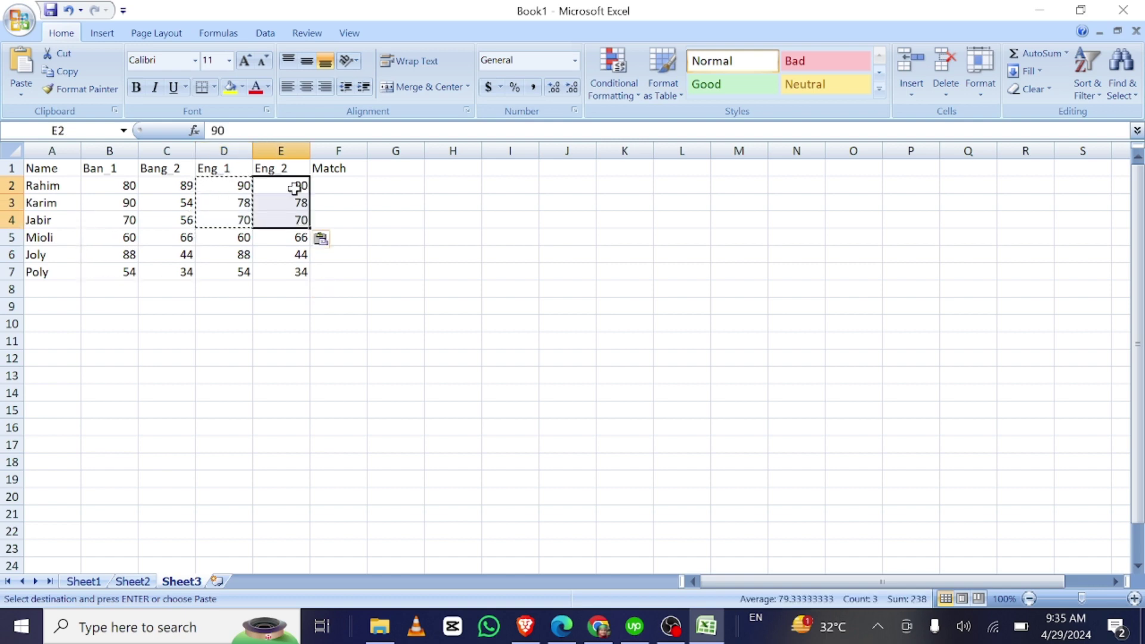
click(281, 254)
Step: Copy the Ban_1 marks in B4:B7 into the Match column starting at cell F2
drag(145, 192, 185, 253)
click(128, 217)
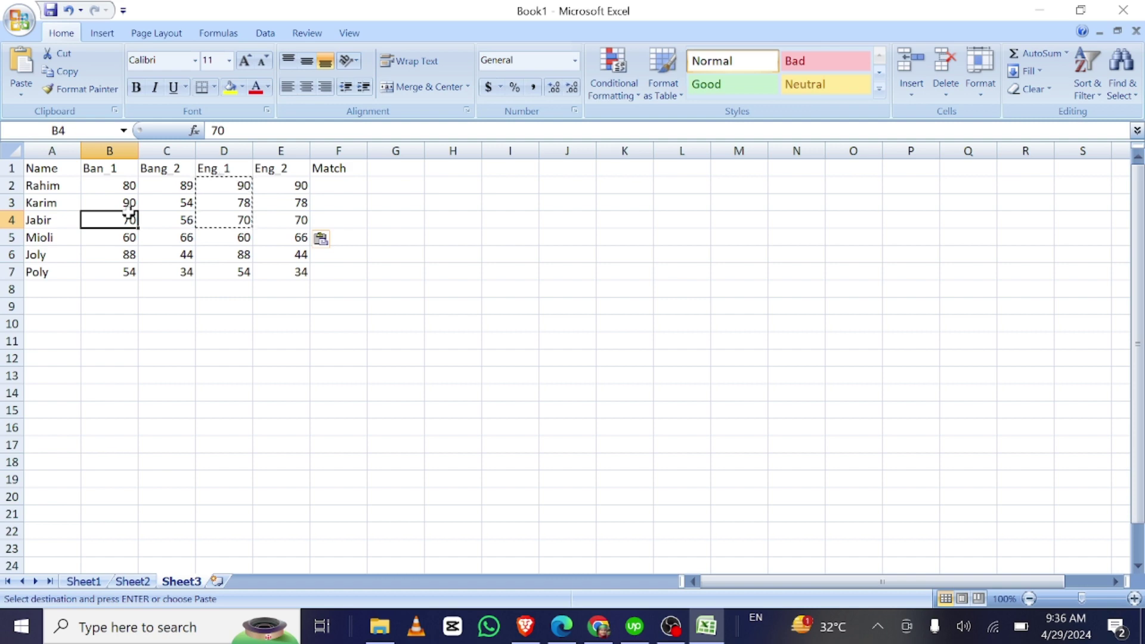
drag(130, 217, 129, 263)
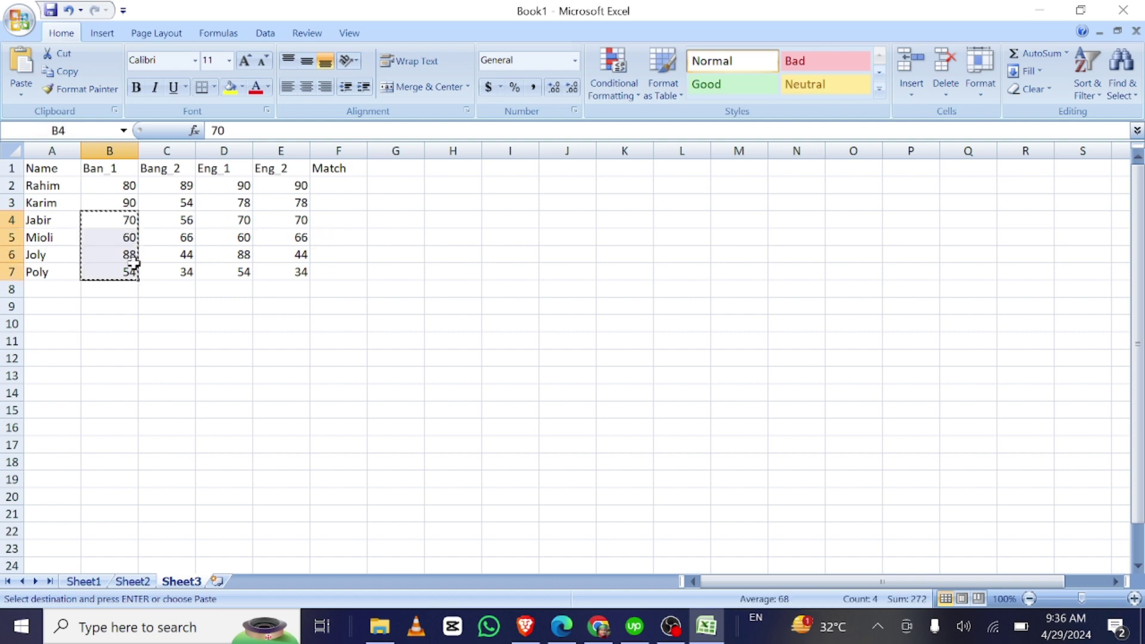
key(ctrl+c)
click(332, 189)
key(ctrl+v)
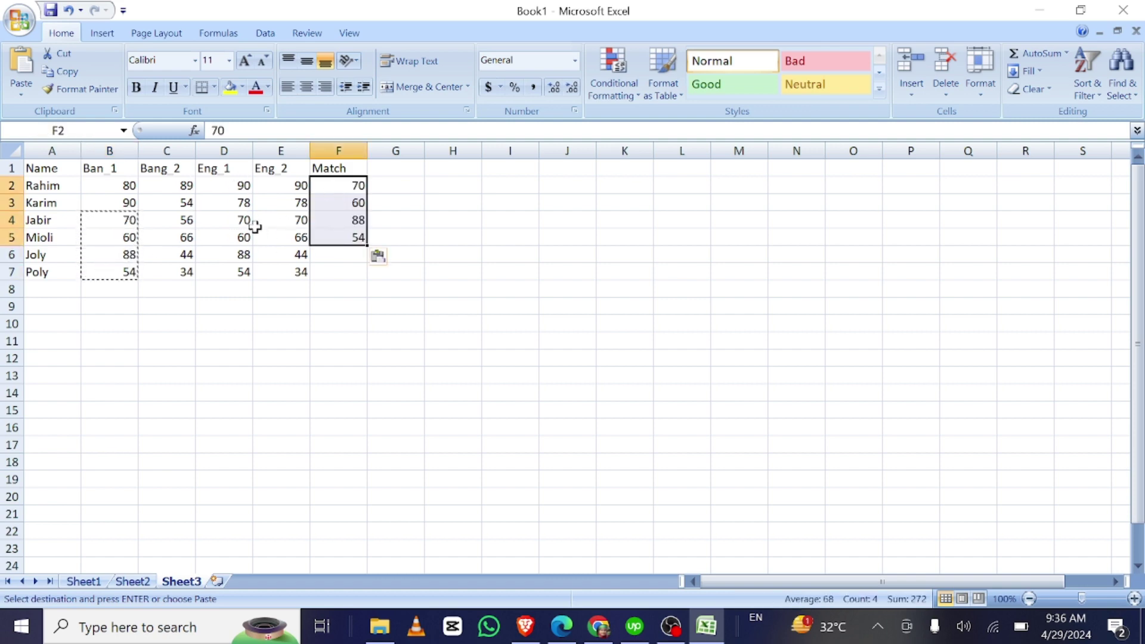
Step: Fill the last two Match cells, F6 and F7, with a copy of the Eng_1 marks in D4:D5
drag(235, 219, 237, 251)
key(ctrl+c)
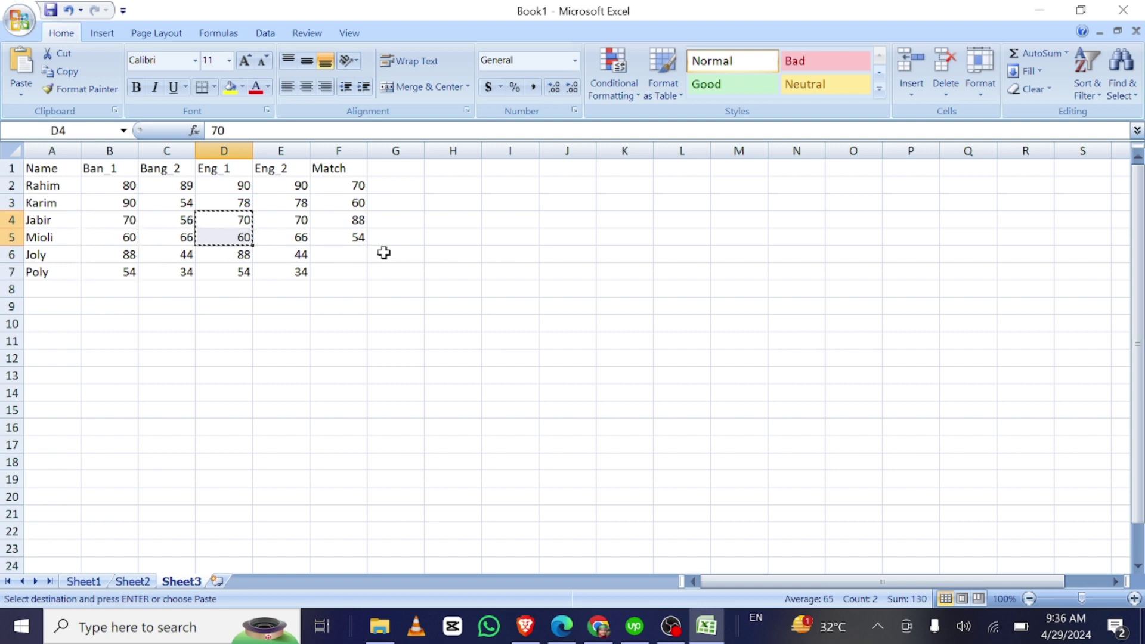
click(345, 254)
key(ctrl+v)
click(340, 313)
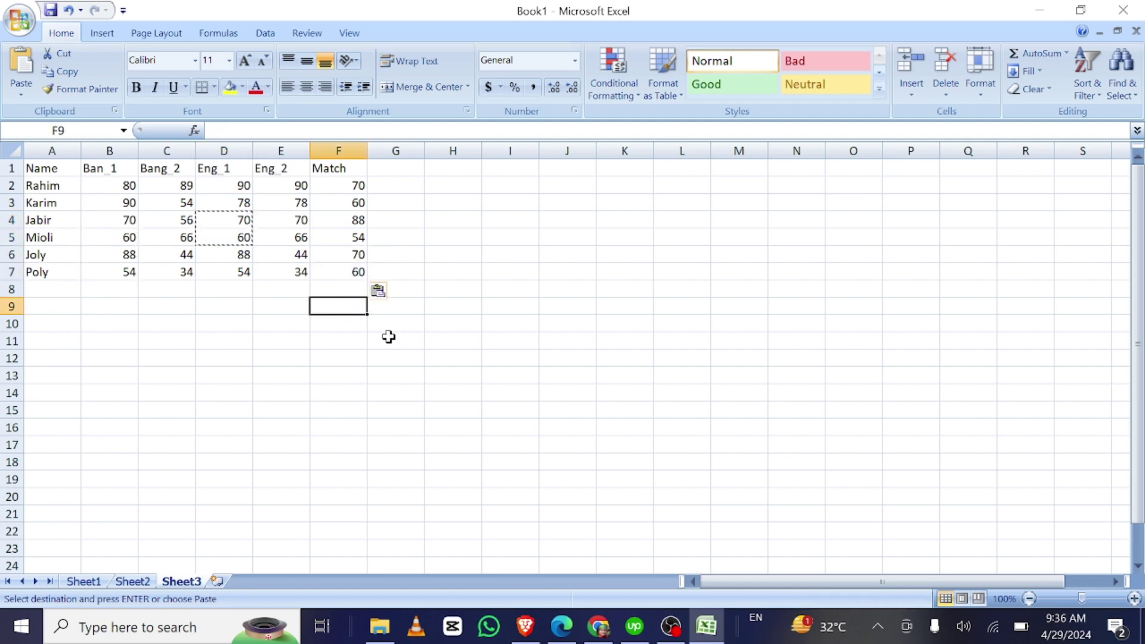
click(236, 289)
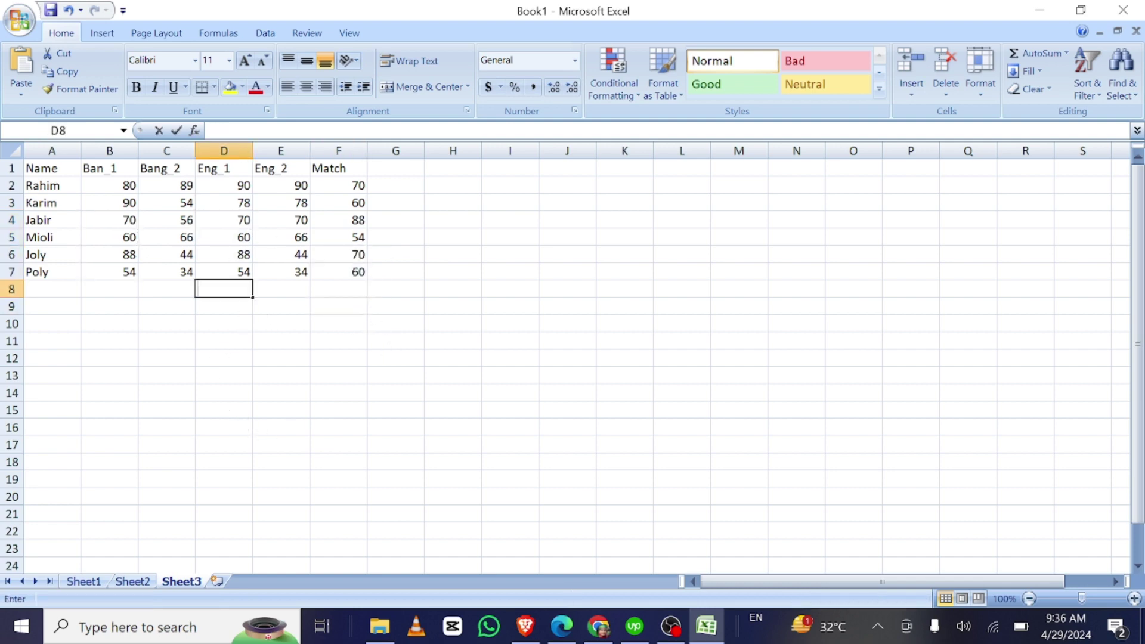
click(289, 292)
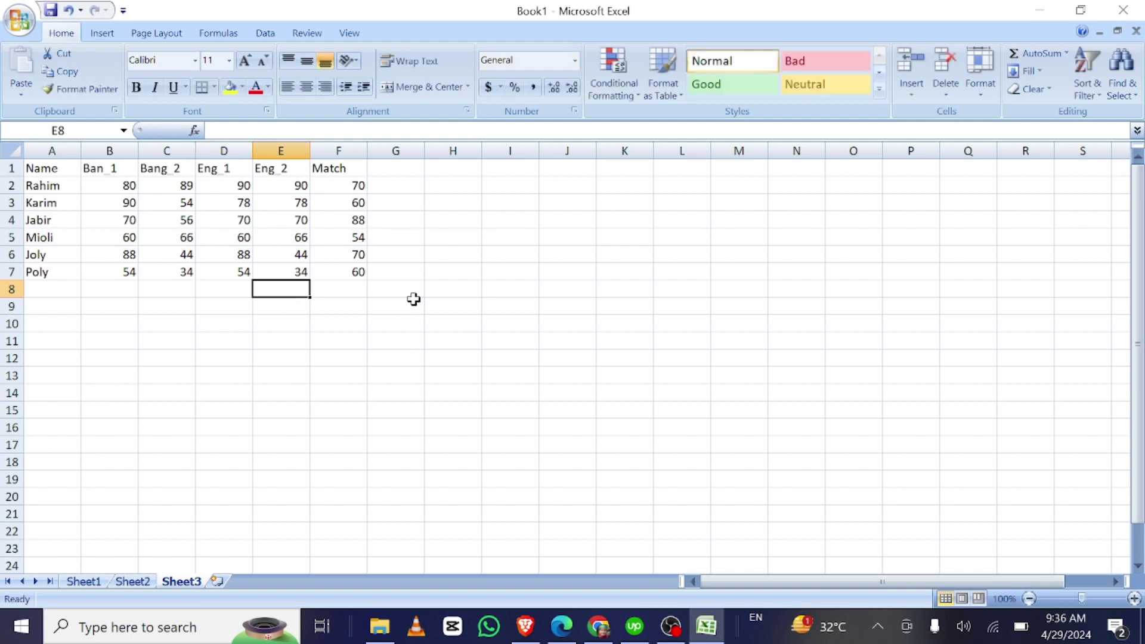
Step: Enter the heading Total in cell G1, beside the Match column
click(395, 168)
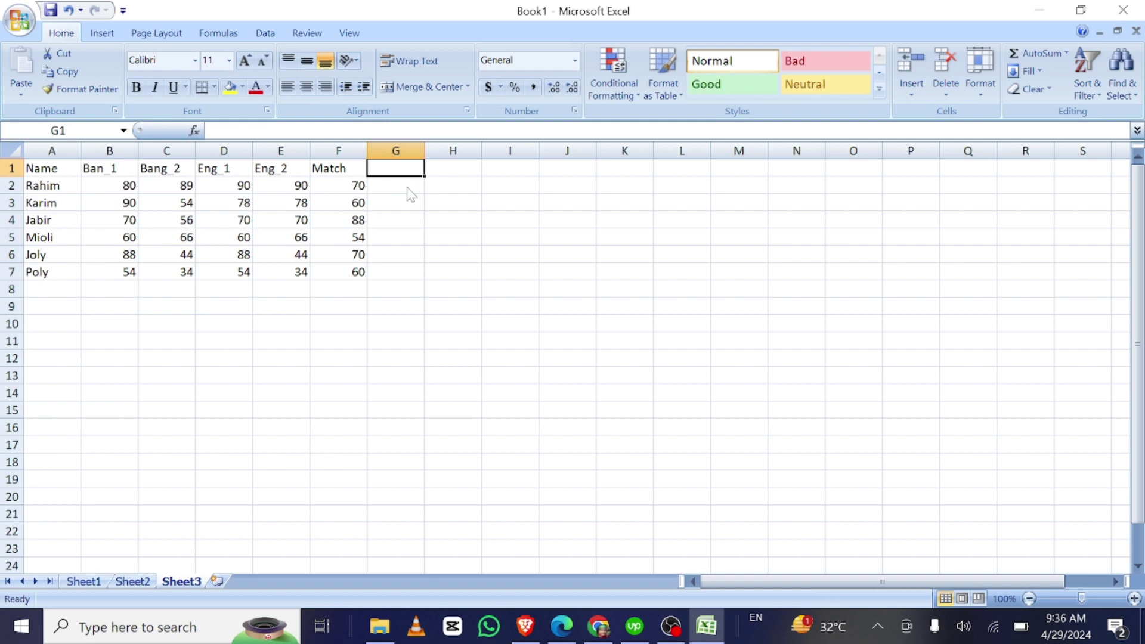
text(0)
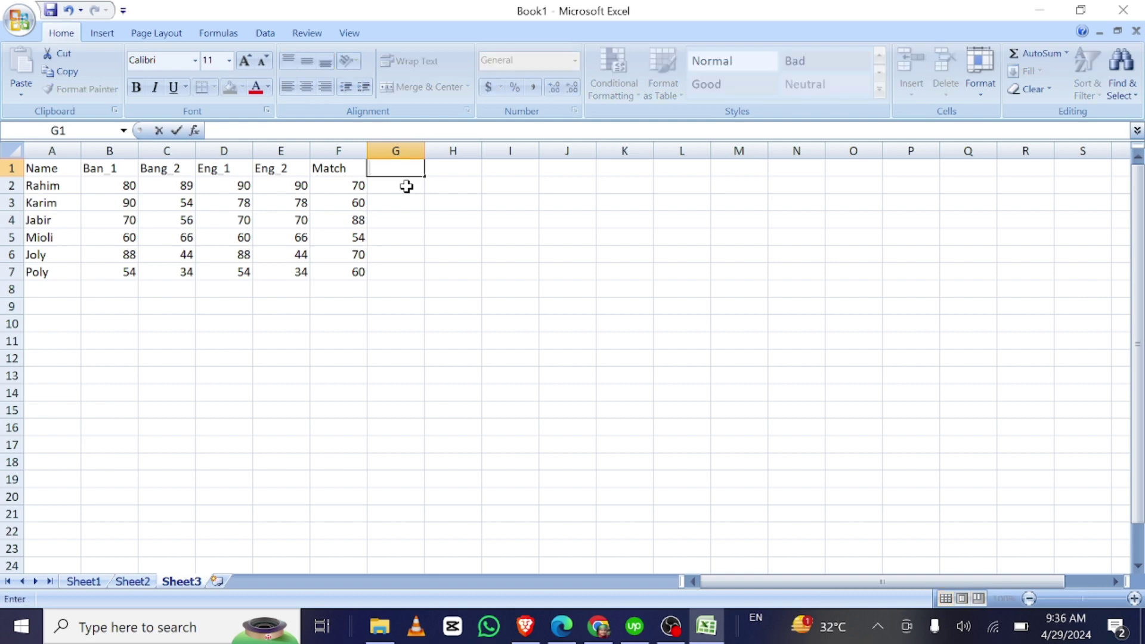
key(BackSpace)
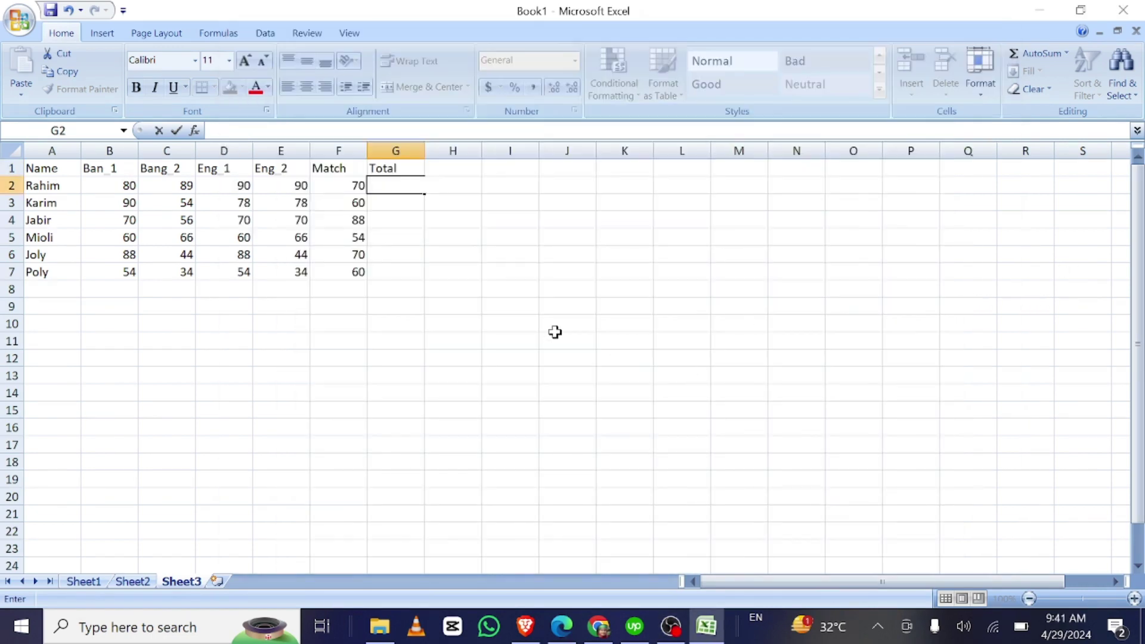
click(507, 308)
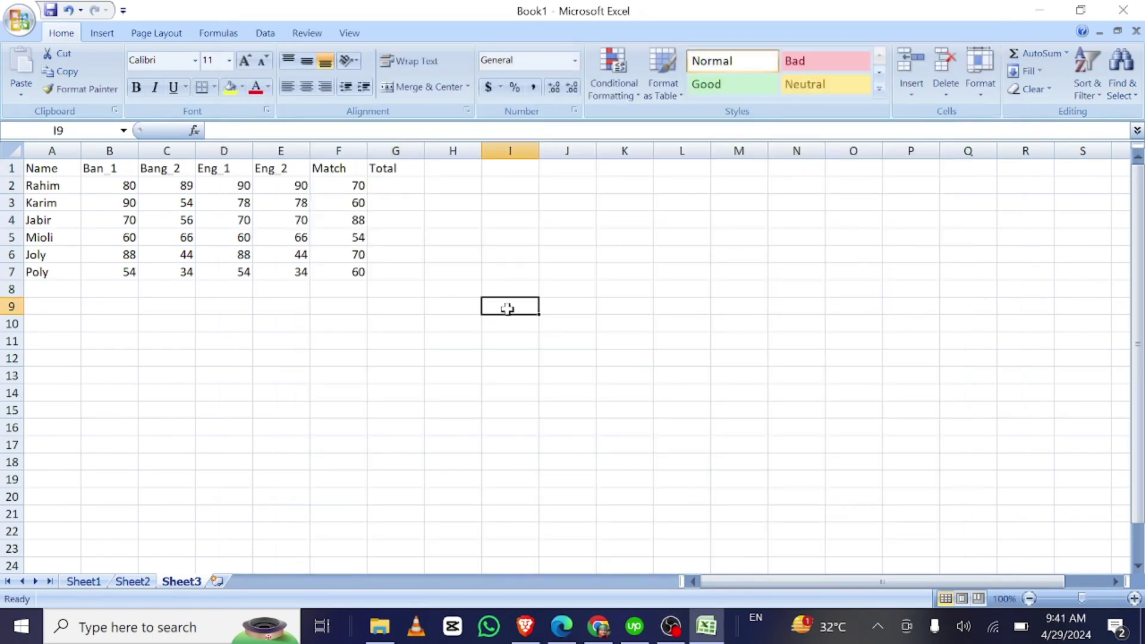
click(382, 167)
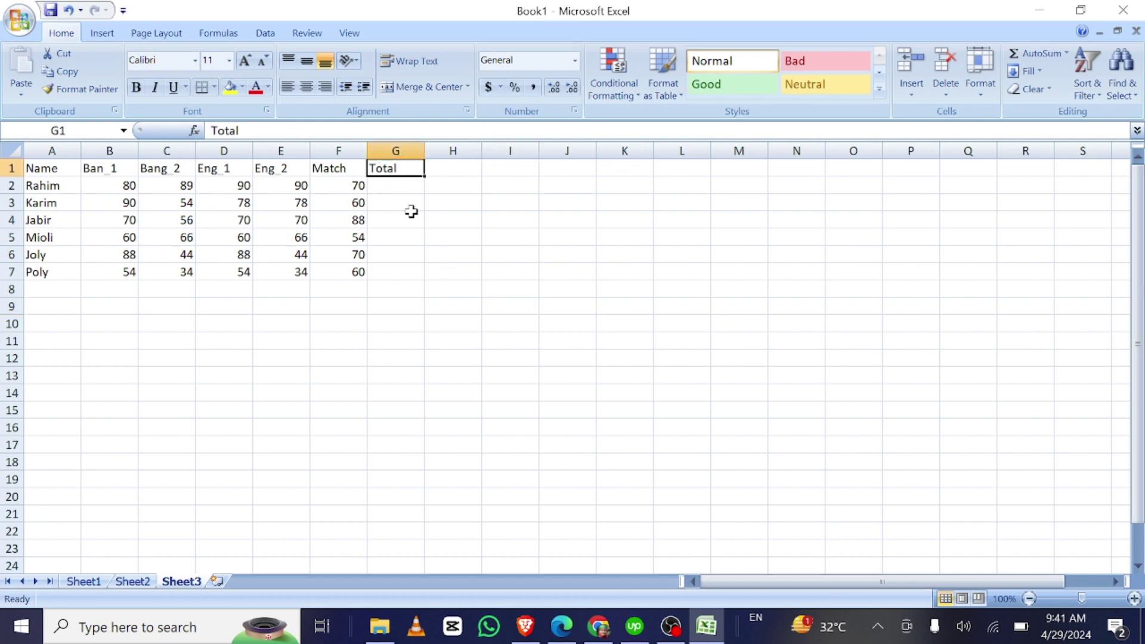
Step: Enter the formula =SUM(B2:F2) in cell G2 to total the first student's marks
click(389, 186)
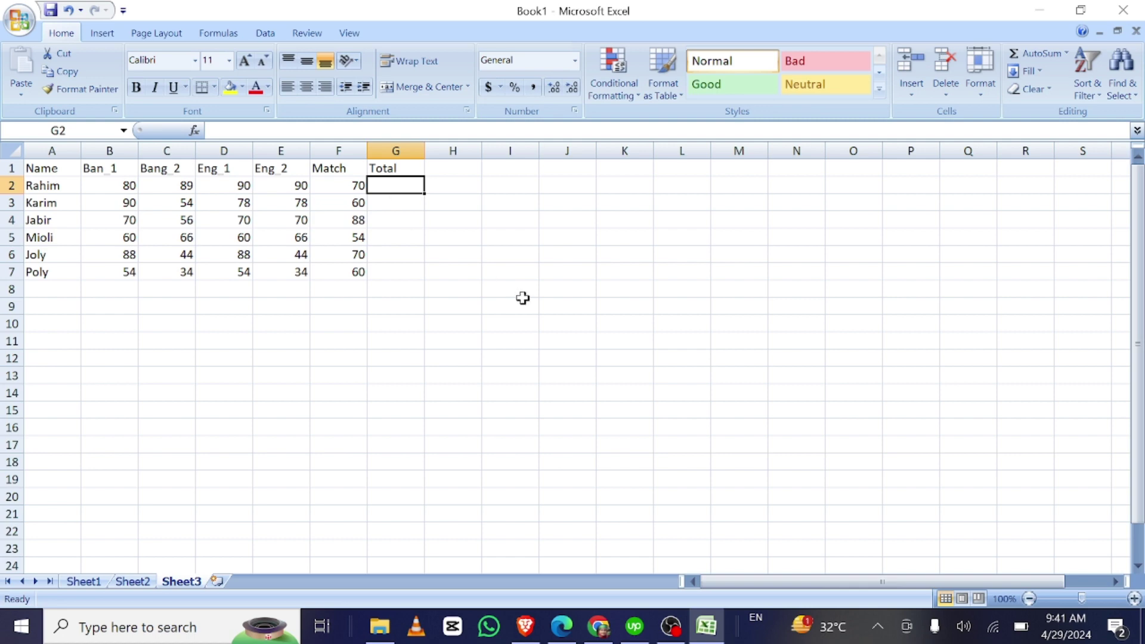
text(=)
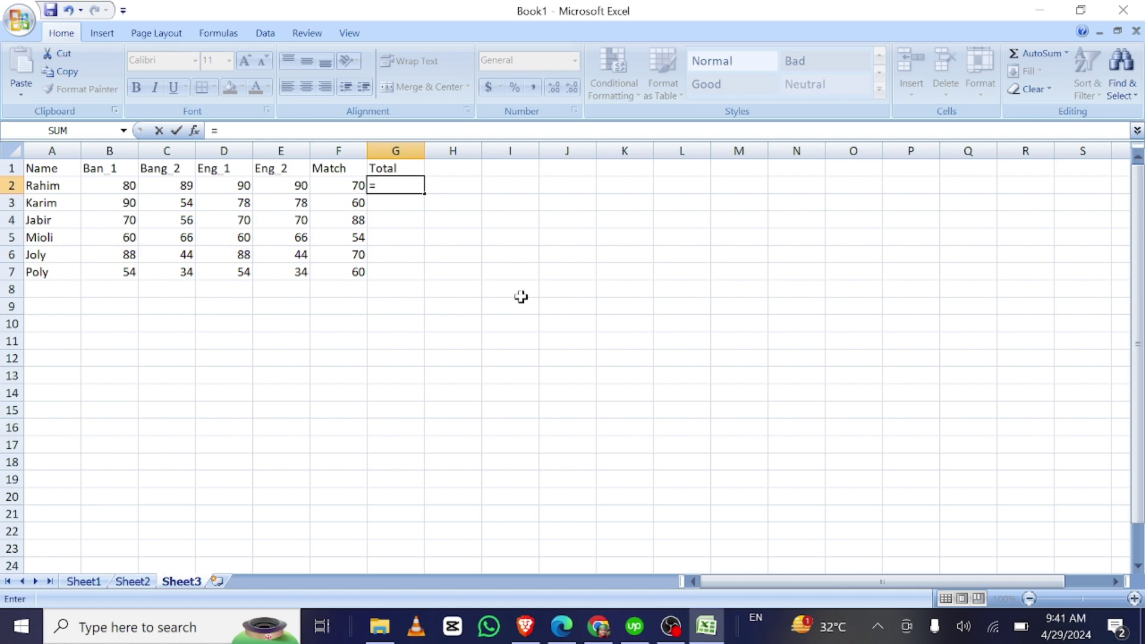
text(sum)
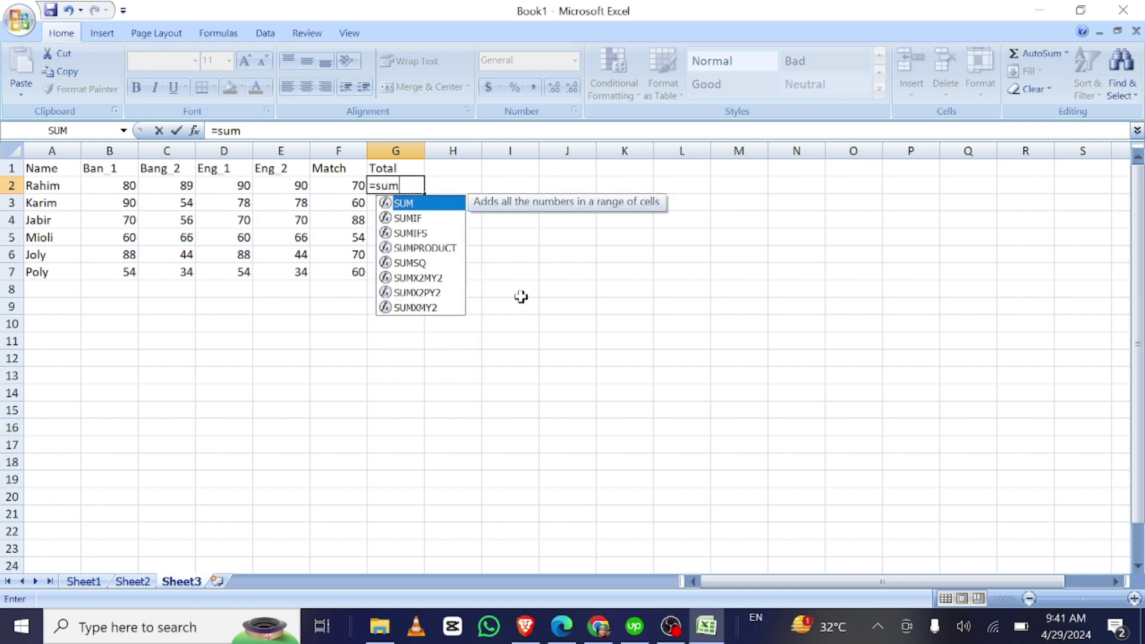
text(()
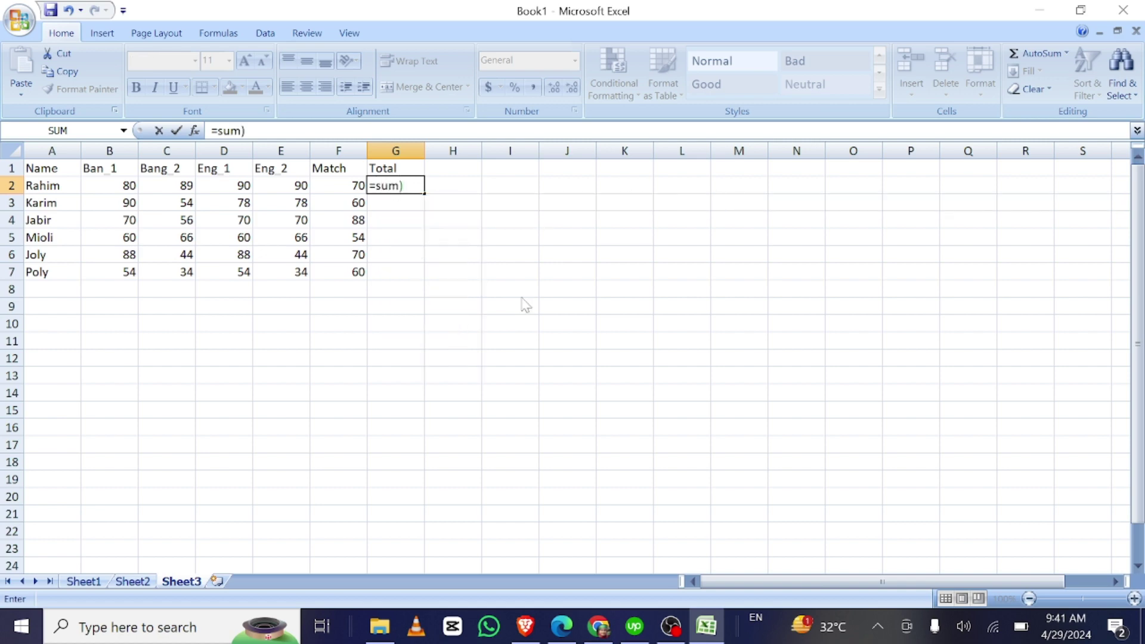
key(BackSpace)
text(()
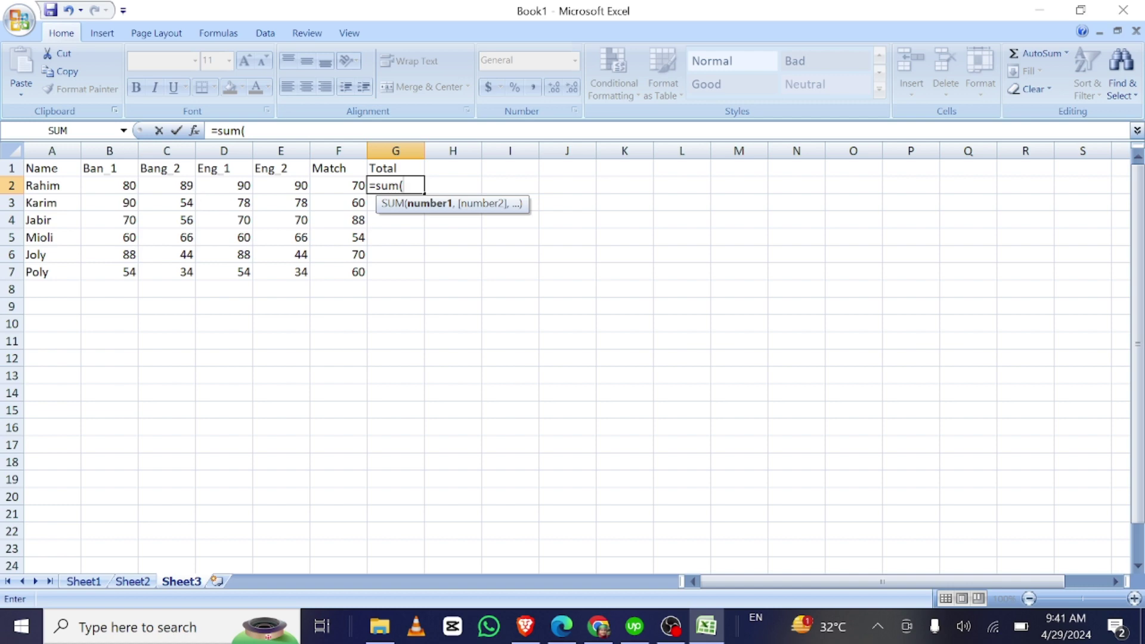
text(B)
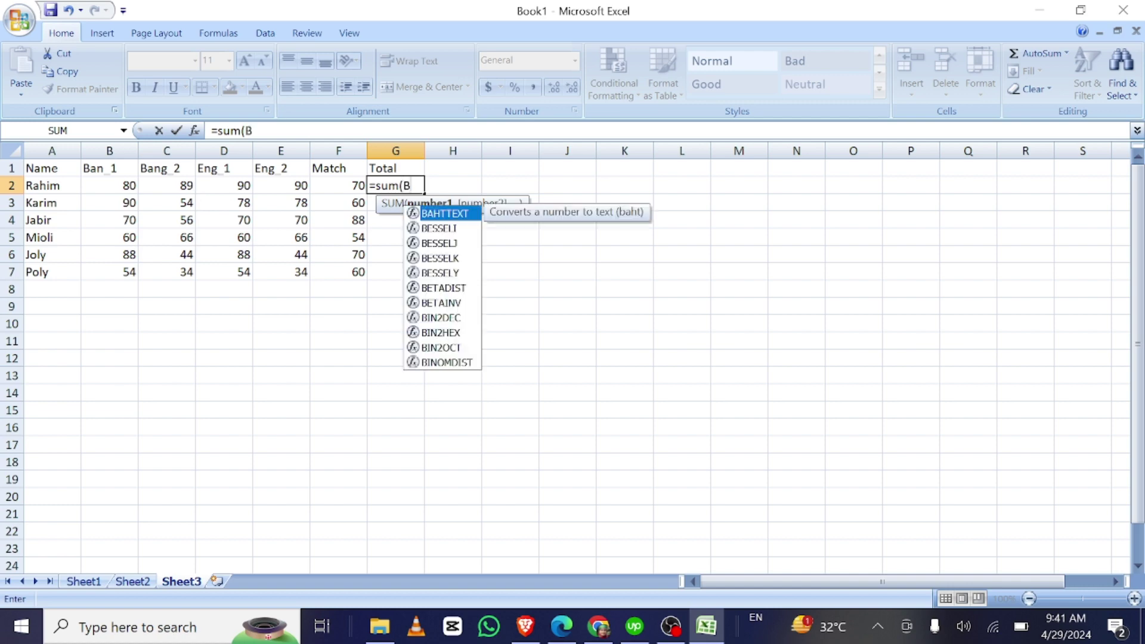
text(2:)
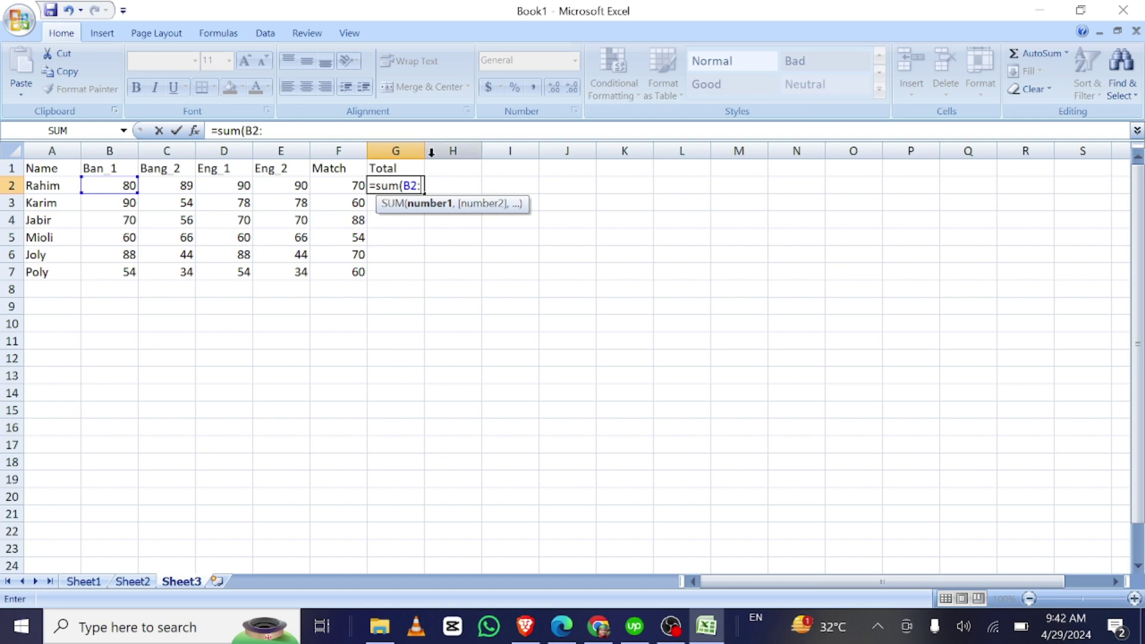
text(F)
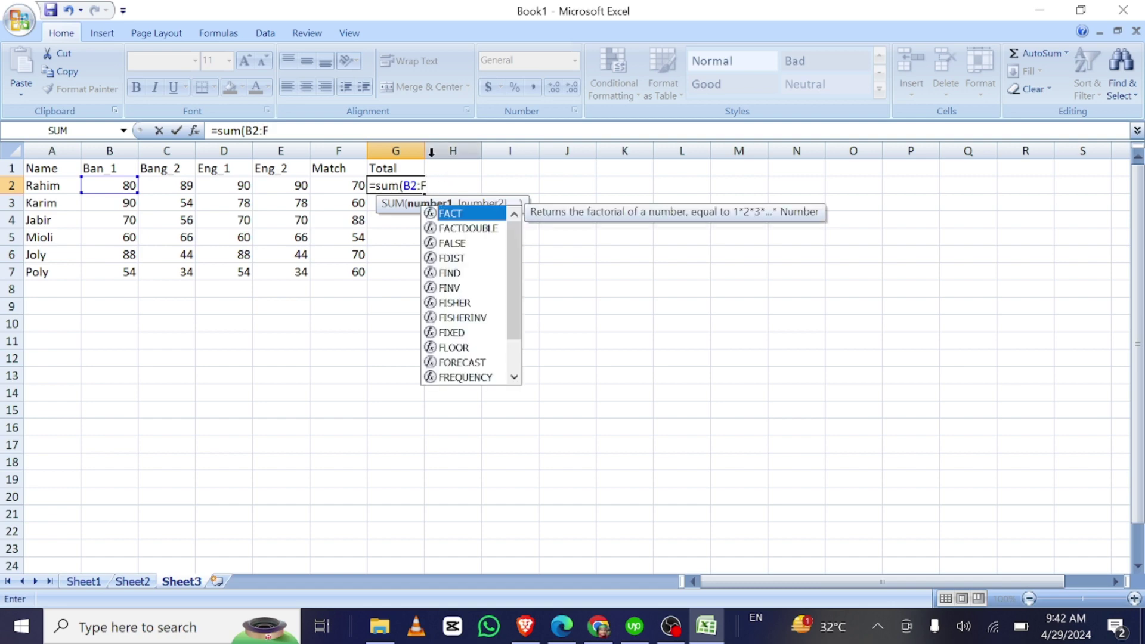
text(2)
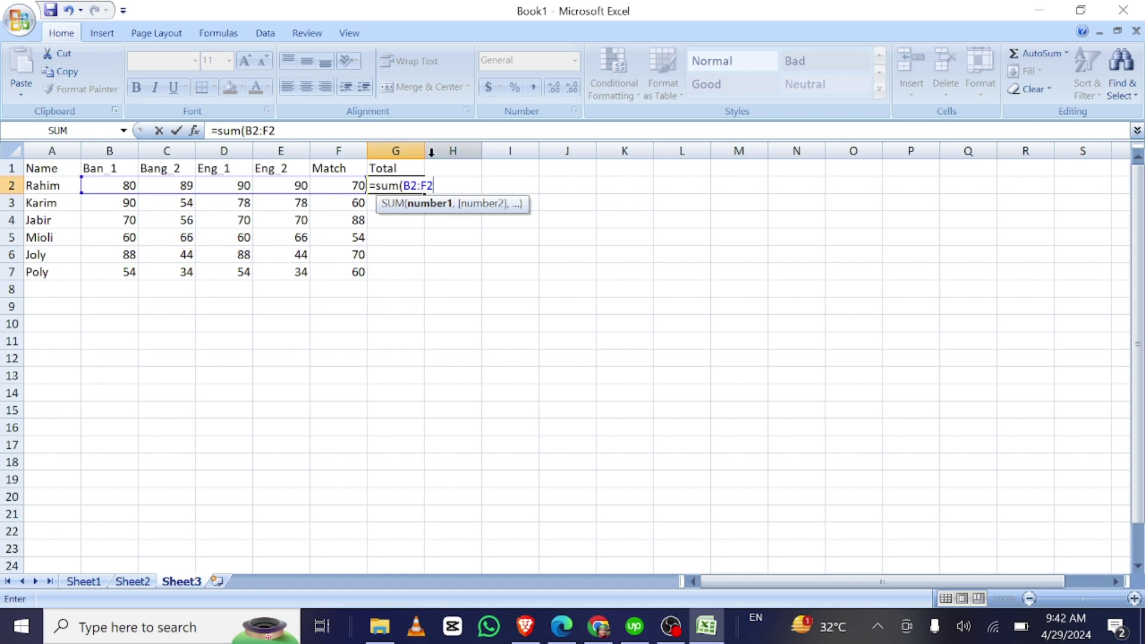
text())
key(Return)
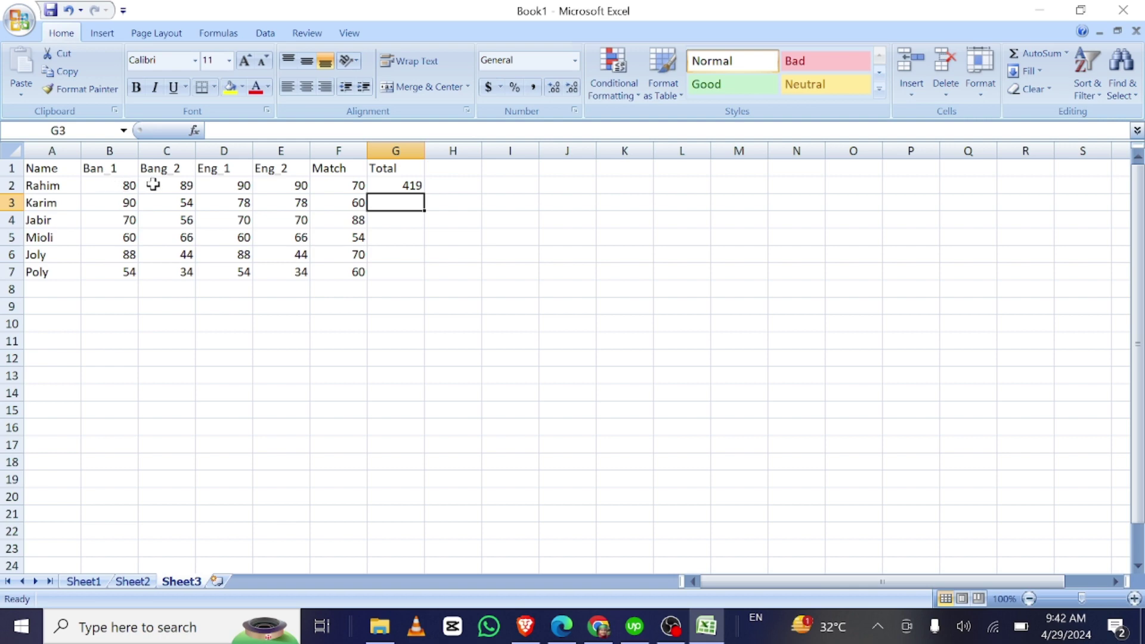
Step: Fill the total formula from G2 down to G7 for the remaining students
click(400, 186)
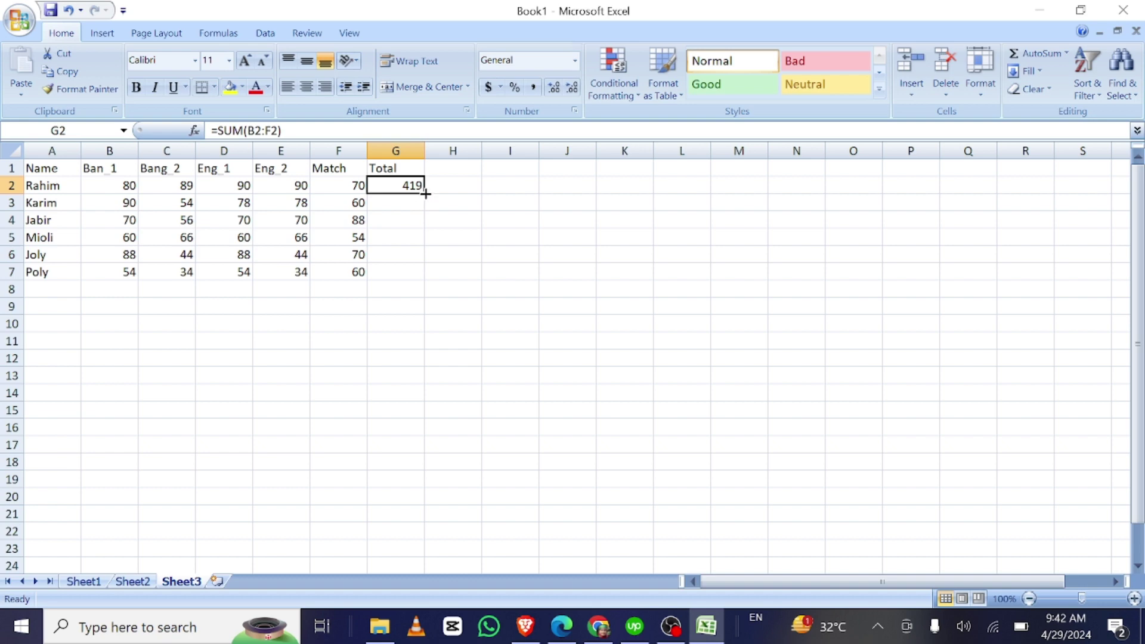
drag(426, 193, 428, 278)
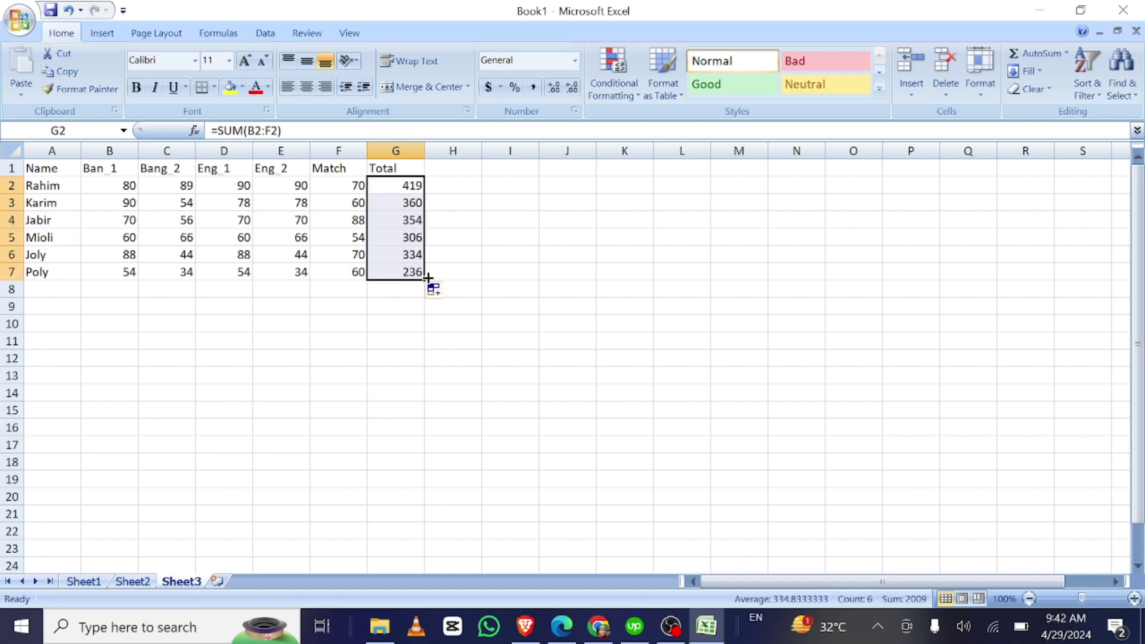
click(422, 340)
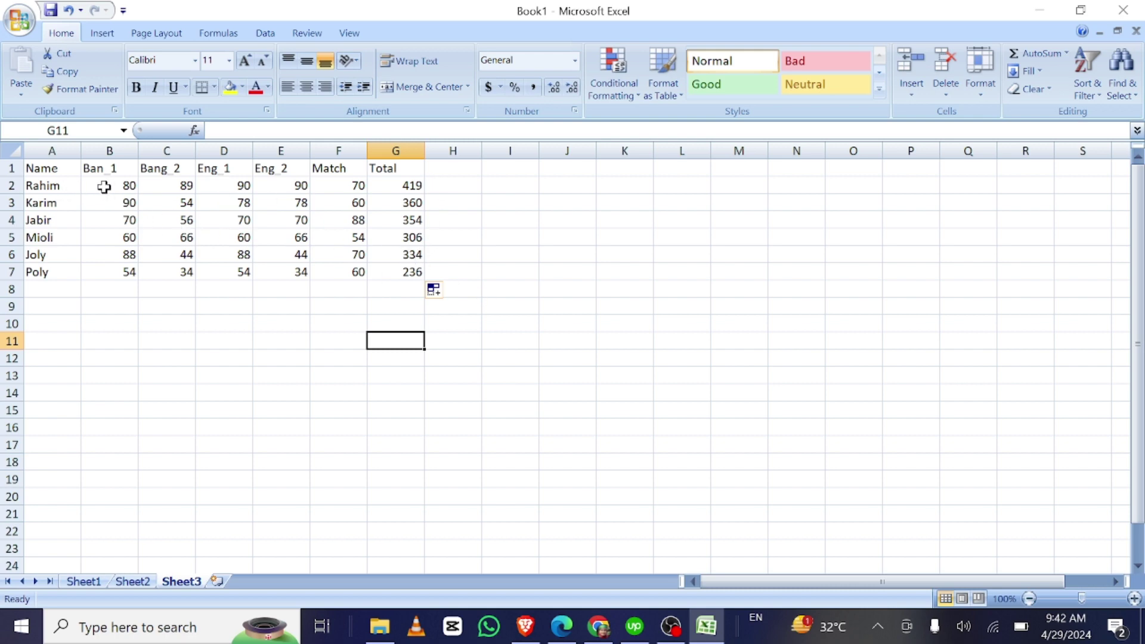
Step: Highlight the marks block B2:F7 and the rows B2:F2 and B3:F3 to review which marks the totals add up
drag(105, 186, 332, 266)
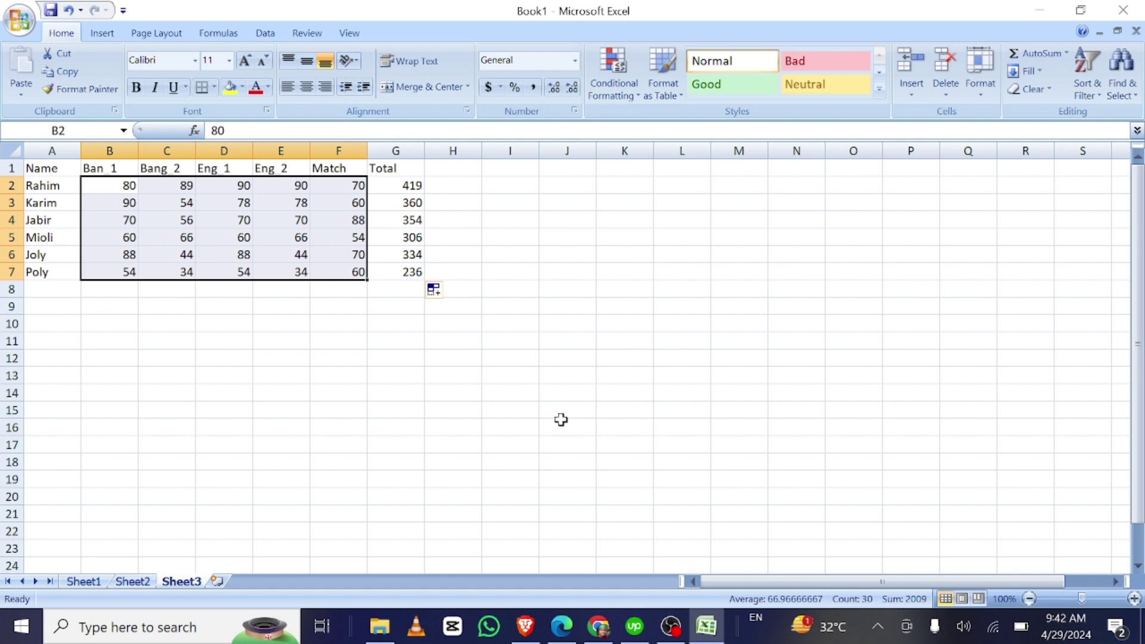
click(456, 408)
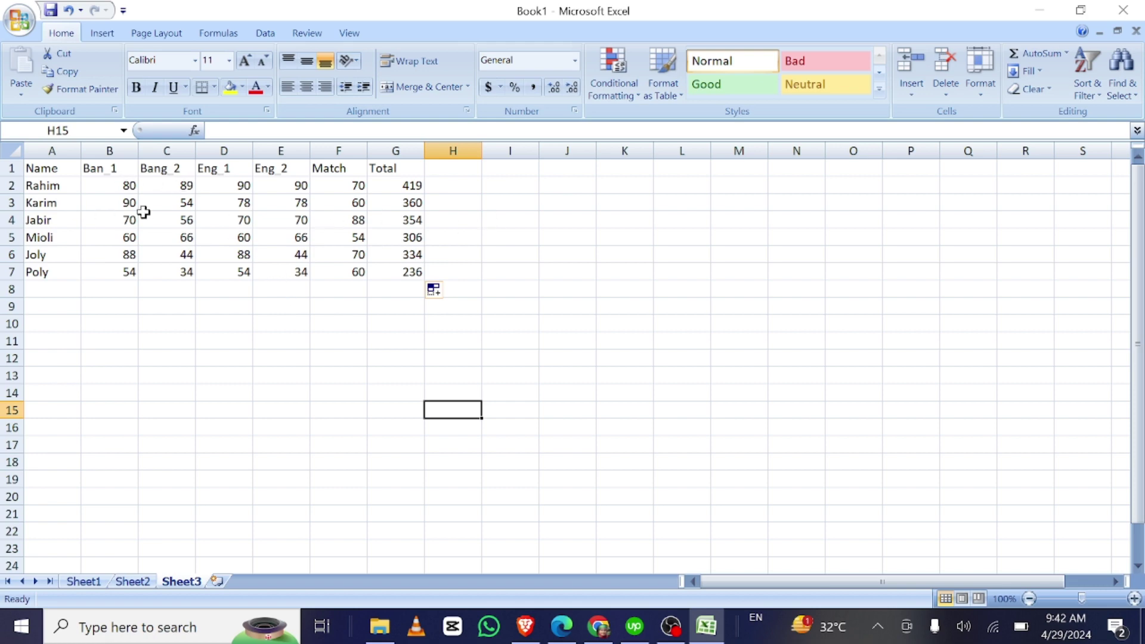
drag(116, 186, 358, 191)
drag(108, 207, 338, 204)
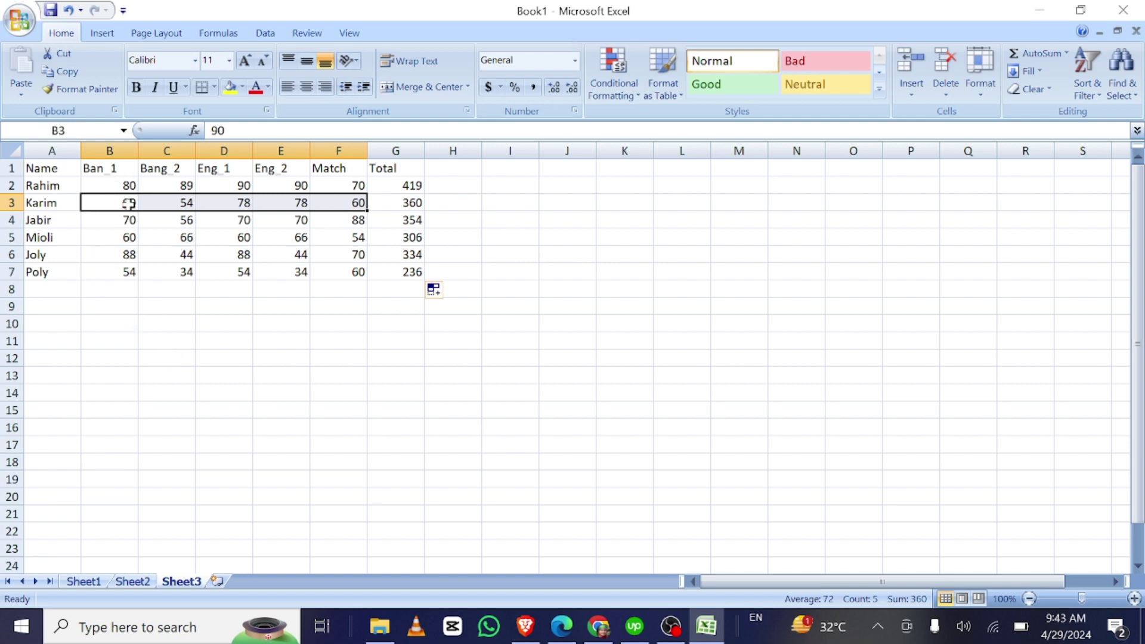
Step: Enter the formula =SUM(B2:B7) in cell B8 to total the Ban_1 marks
click(115, 290)
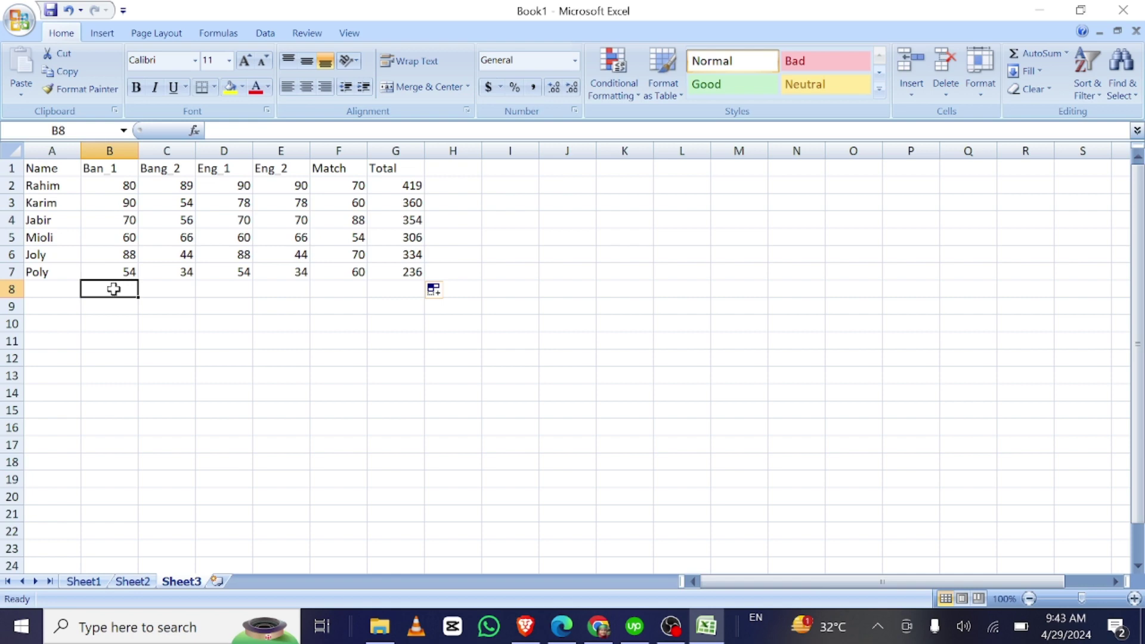
text(=)
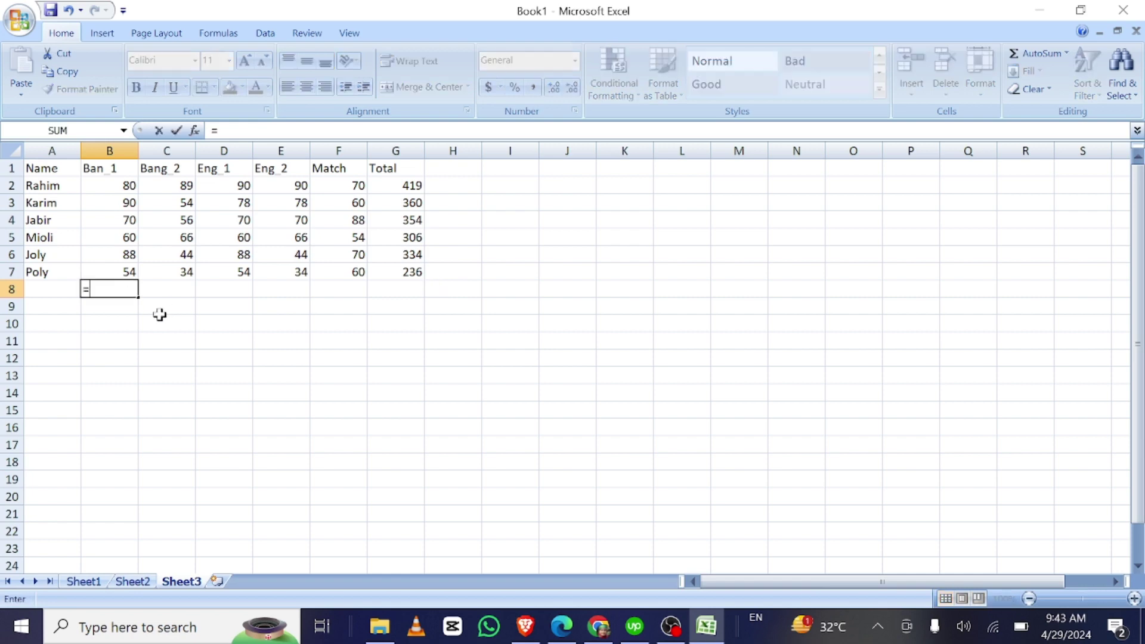
text(su)
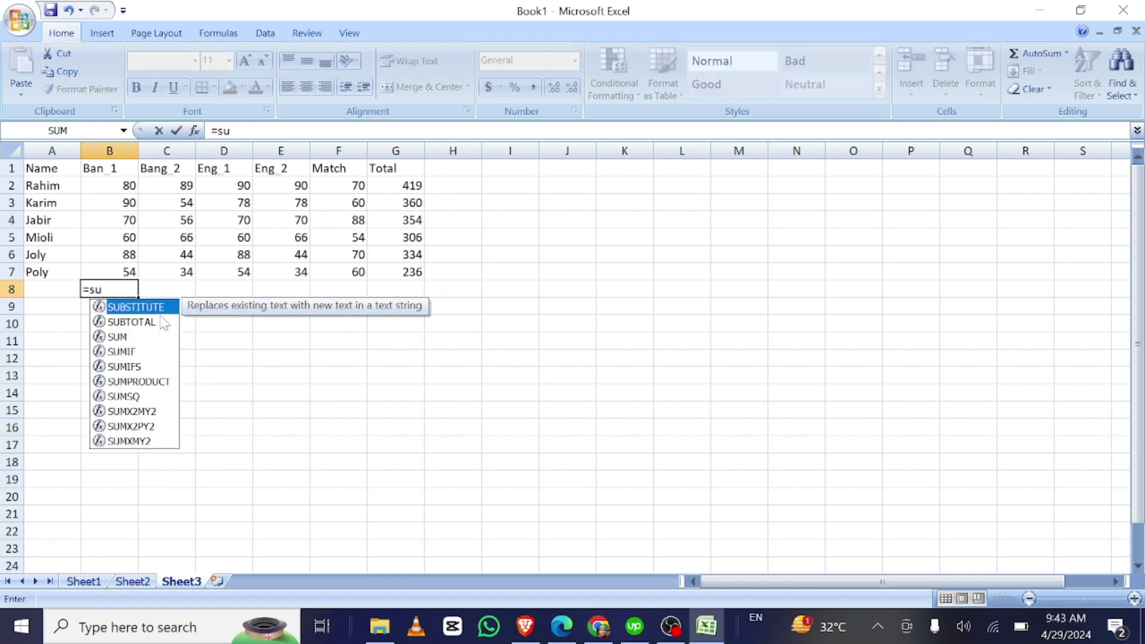
text(m()
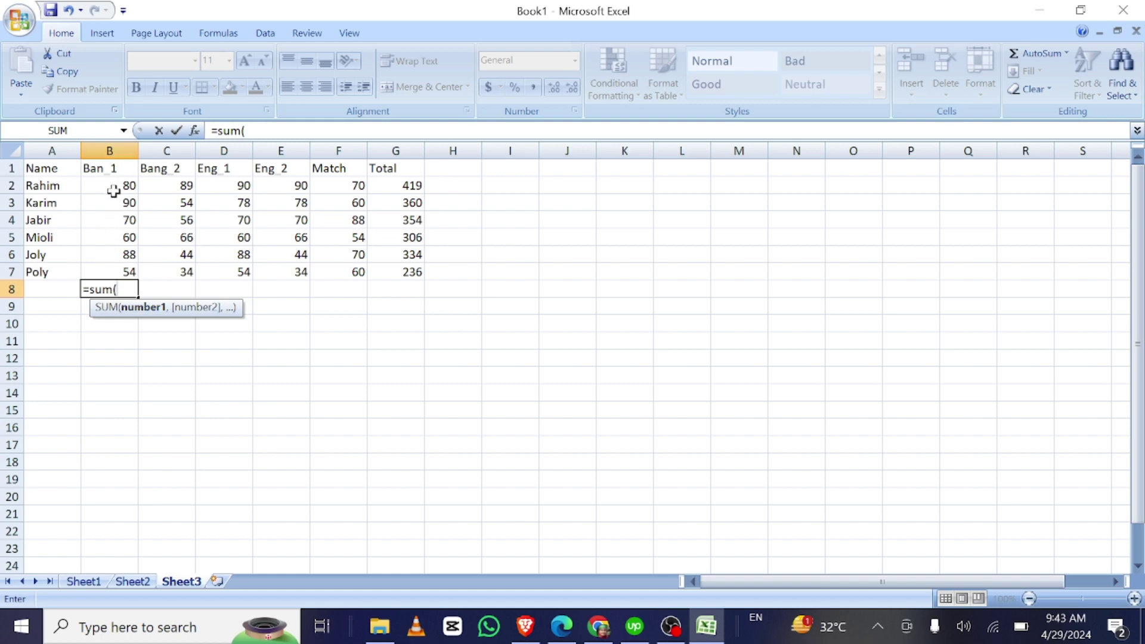
text(B2:)
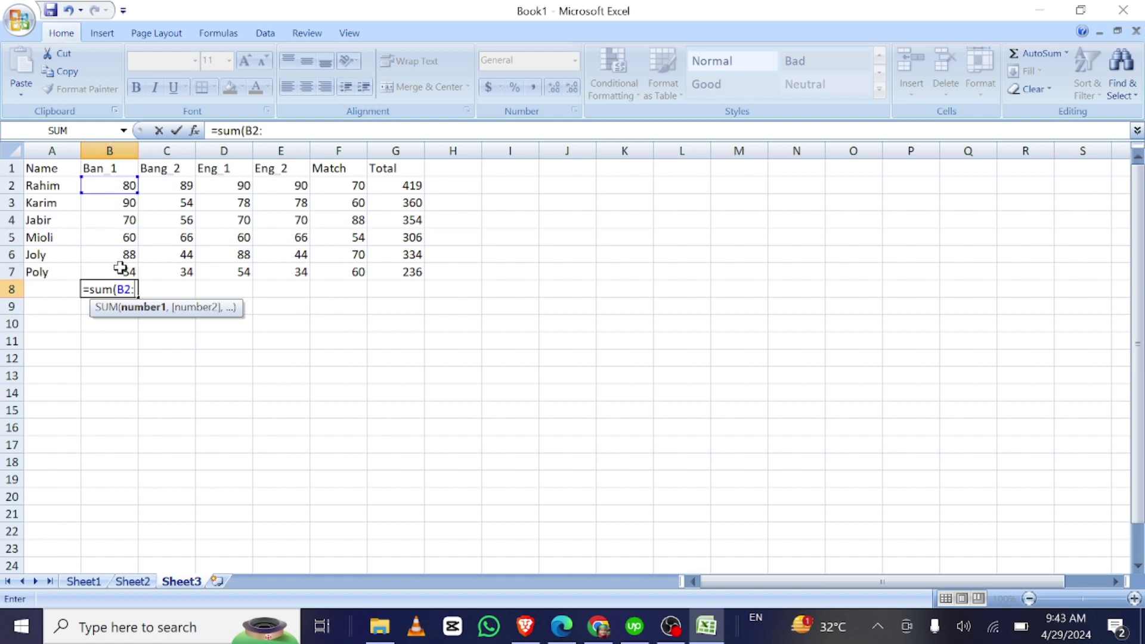
text(B7)
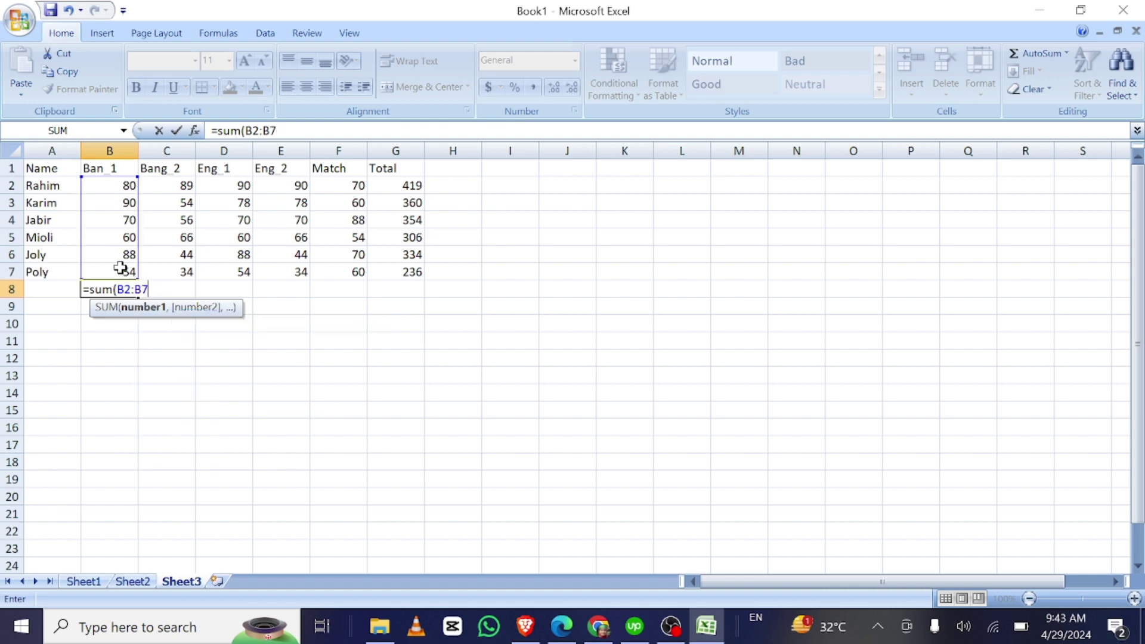
text())
key(Return)
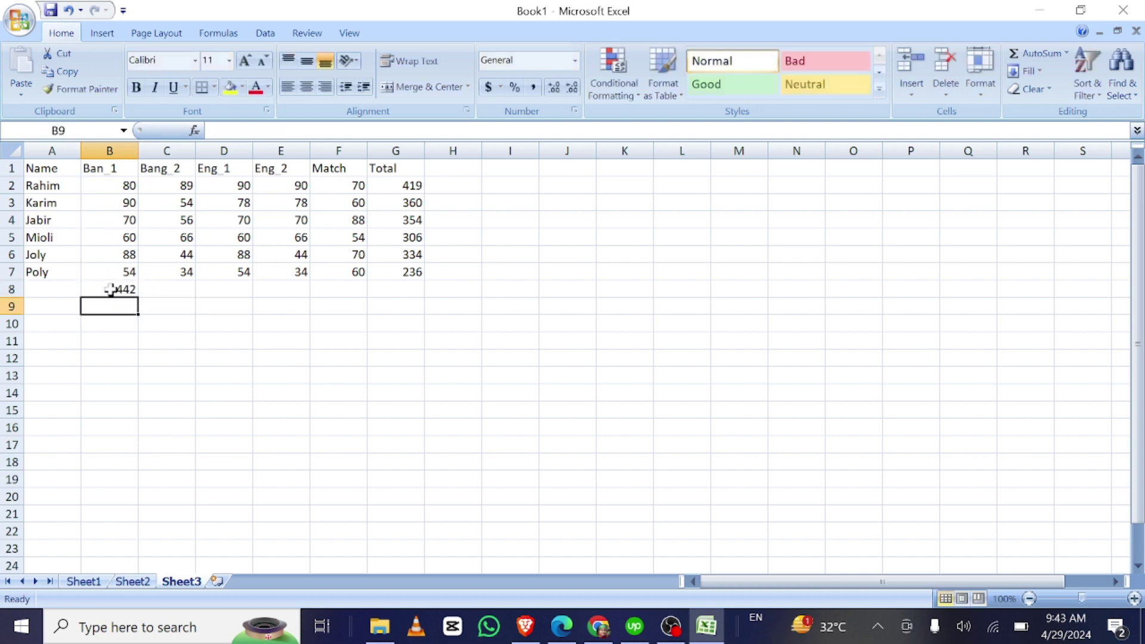
Step: Fill the column total formula from B8 across to G8
click(114, 289)
drag(138, 297, 420, 294)
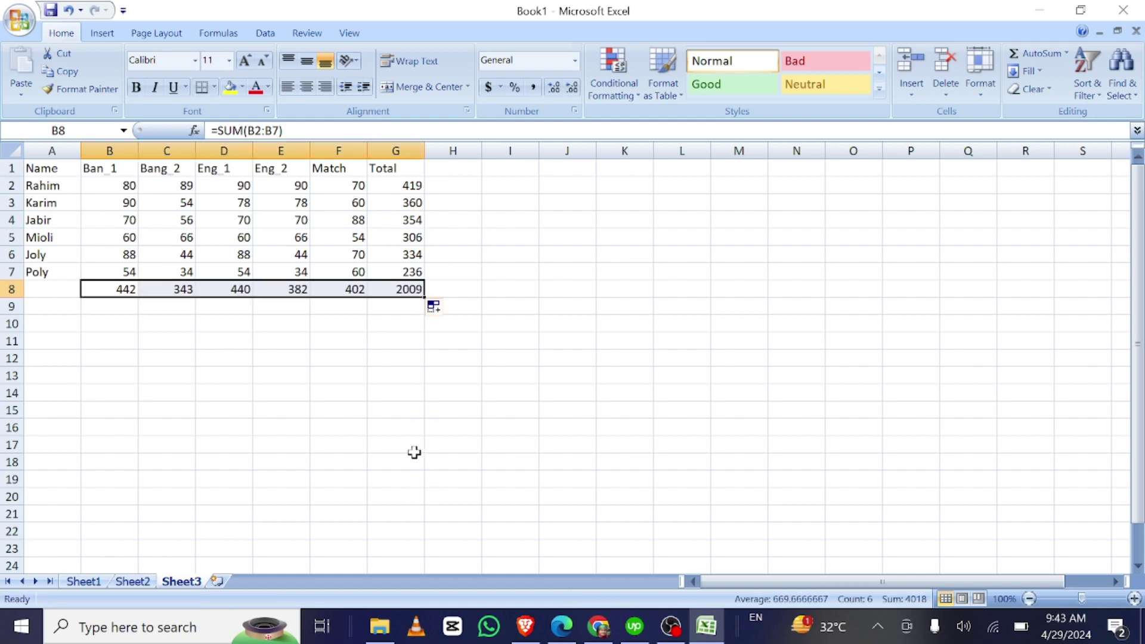
click(414, 453)
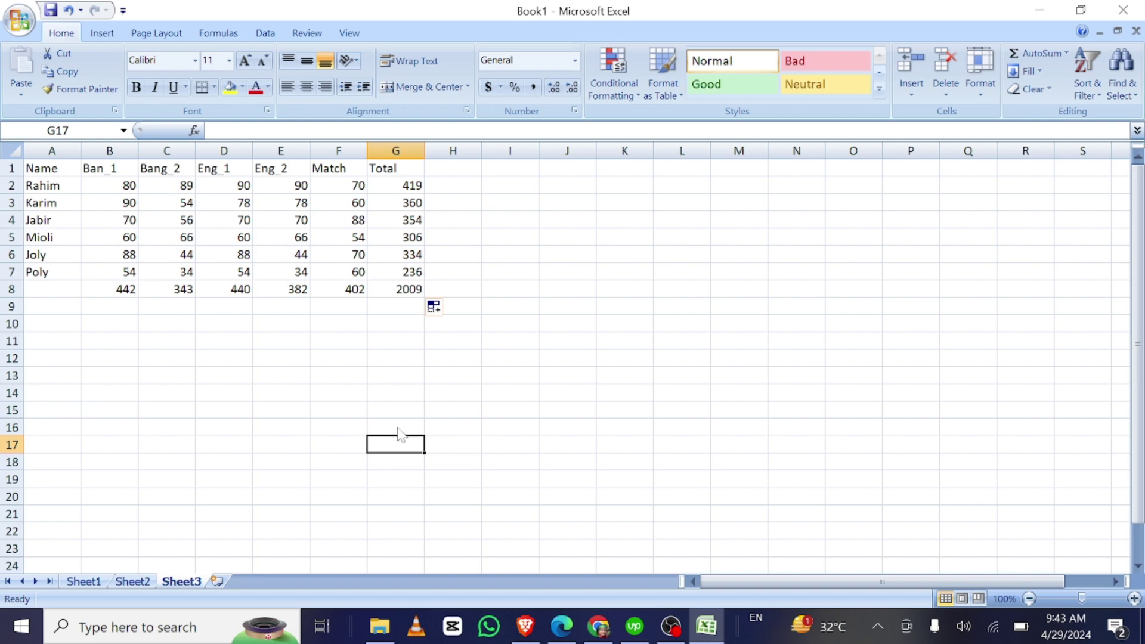
Step: Check the sum, count and average of the selected cells for B2:B7, C2:C7 and B2:B8
drag(92, 190, 114, 268)
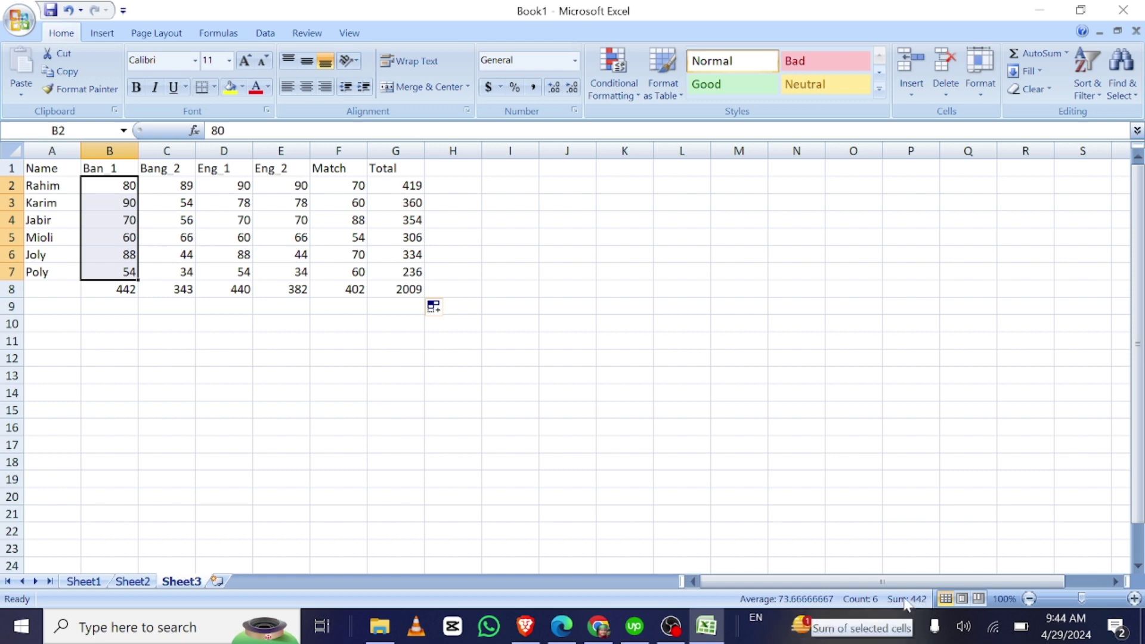
drag(187, 187, 186, 268)
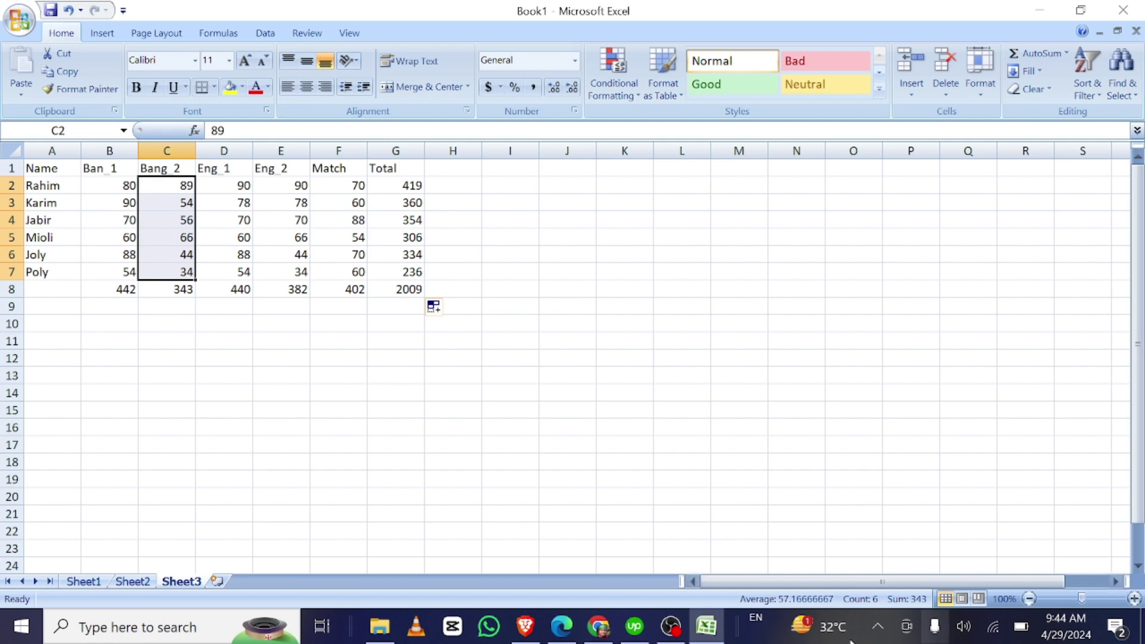
click(543, 371)
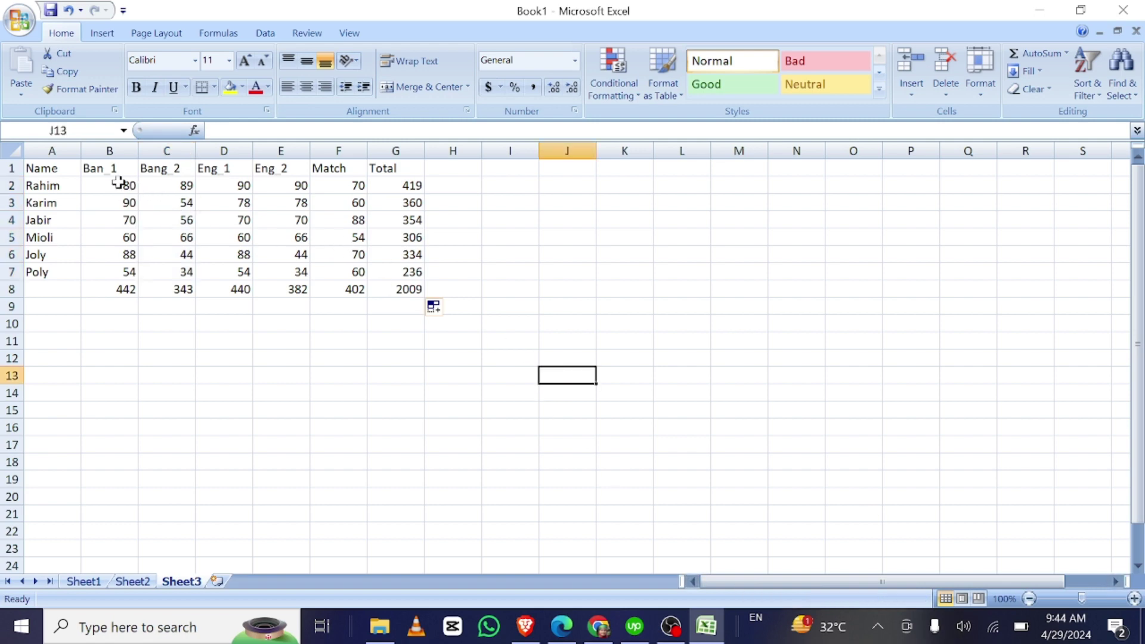
drag(119, 183, 129, 287)
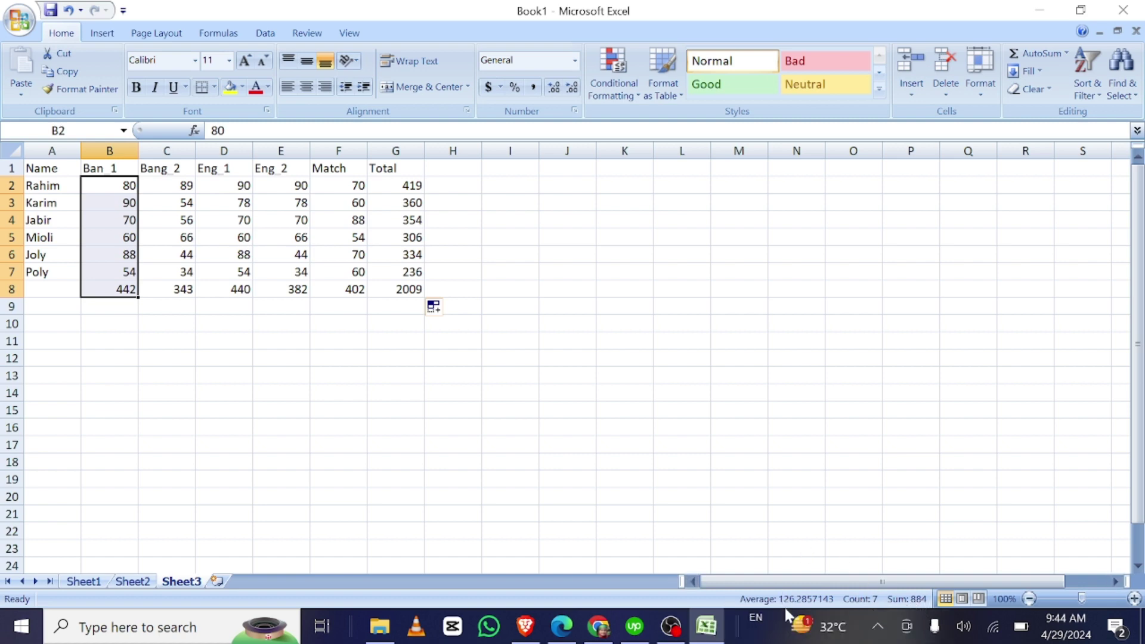
click(583, 396)
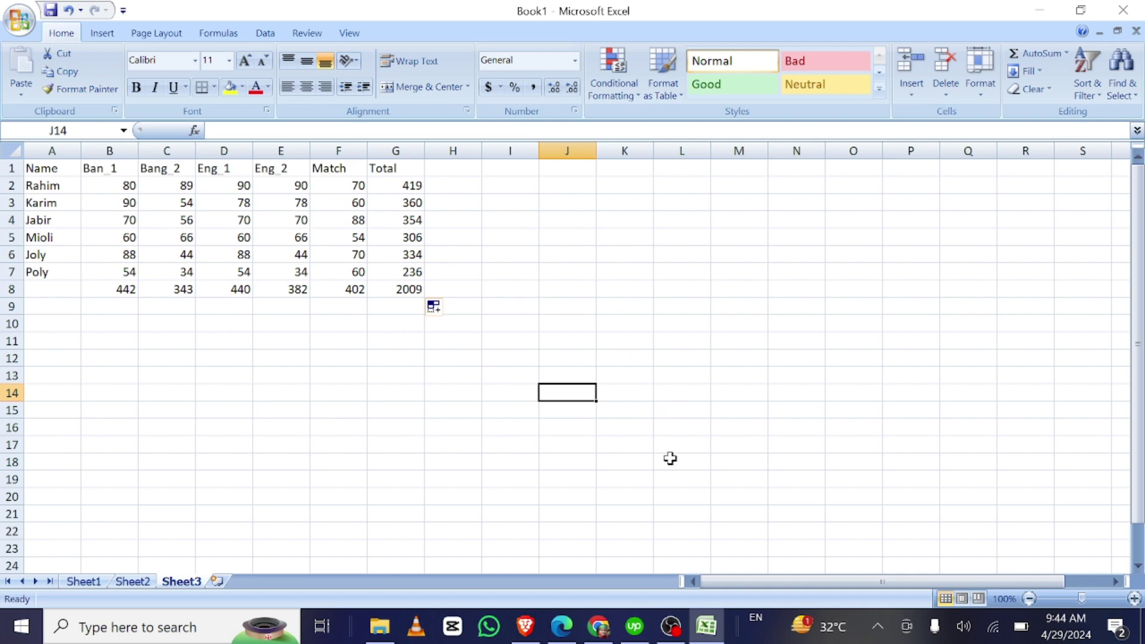
click(672, 626)
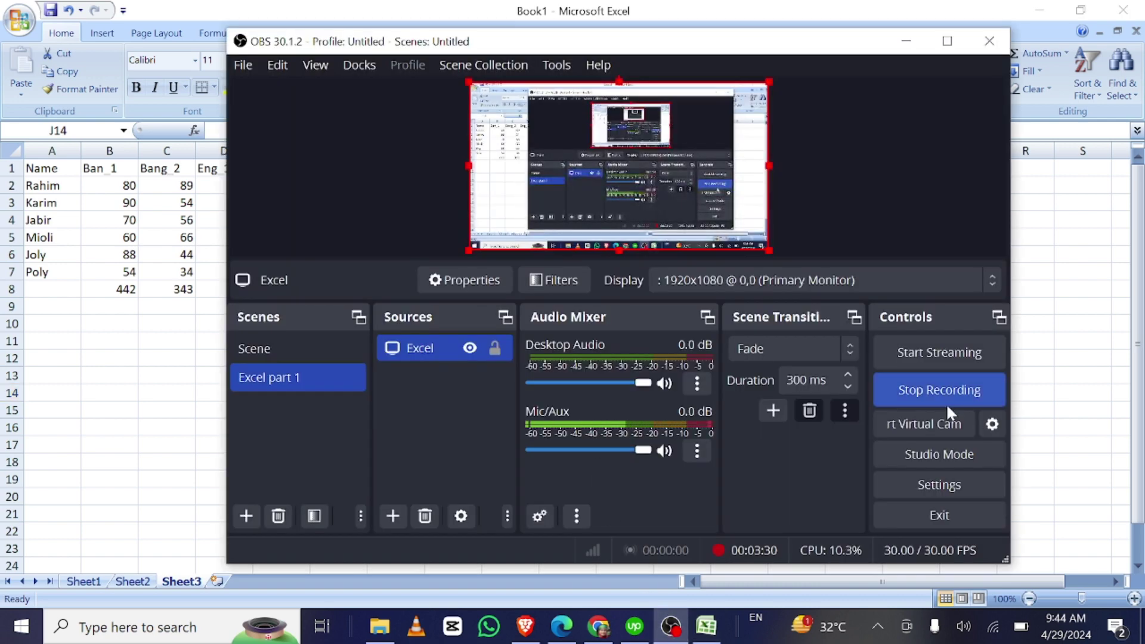